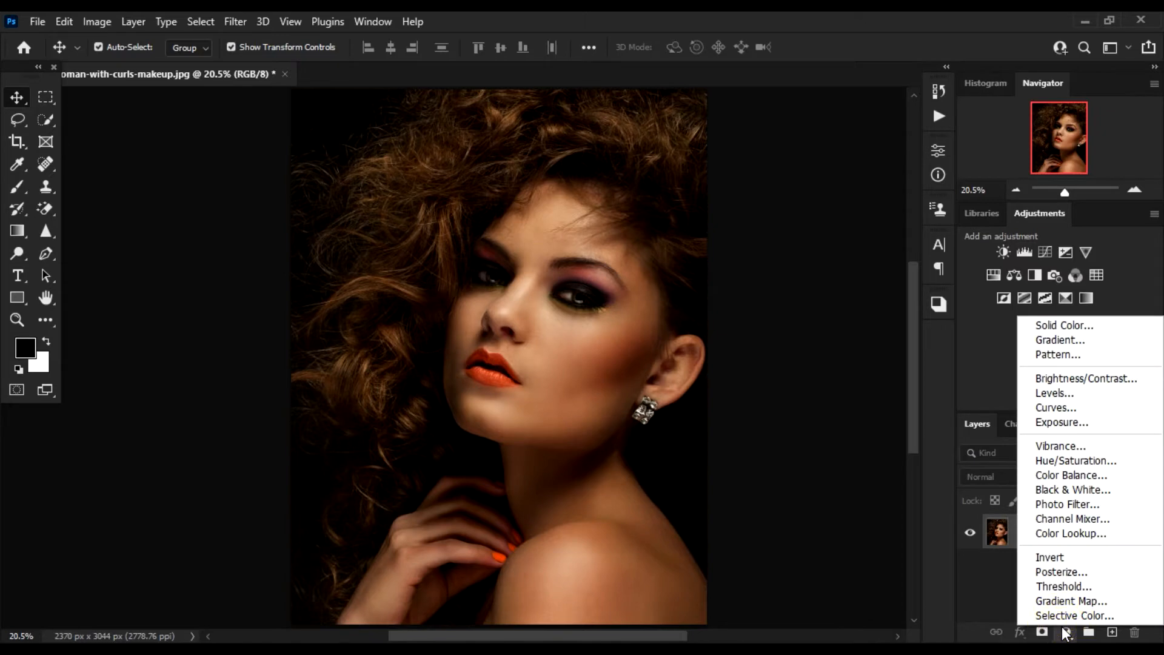
Add a Curves adjustment layer above the Background and pull the curve's midtones down to darken the whole photo
{"action": "left_click", "coordinate": [1055, 407]}
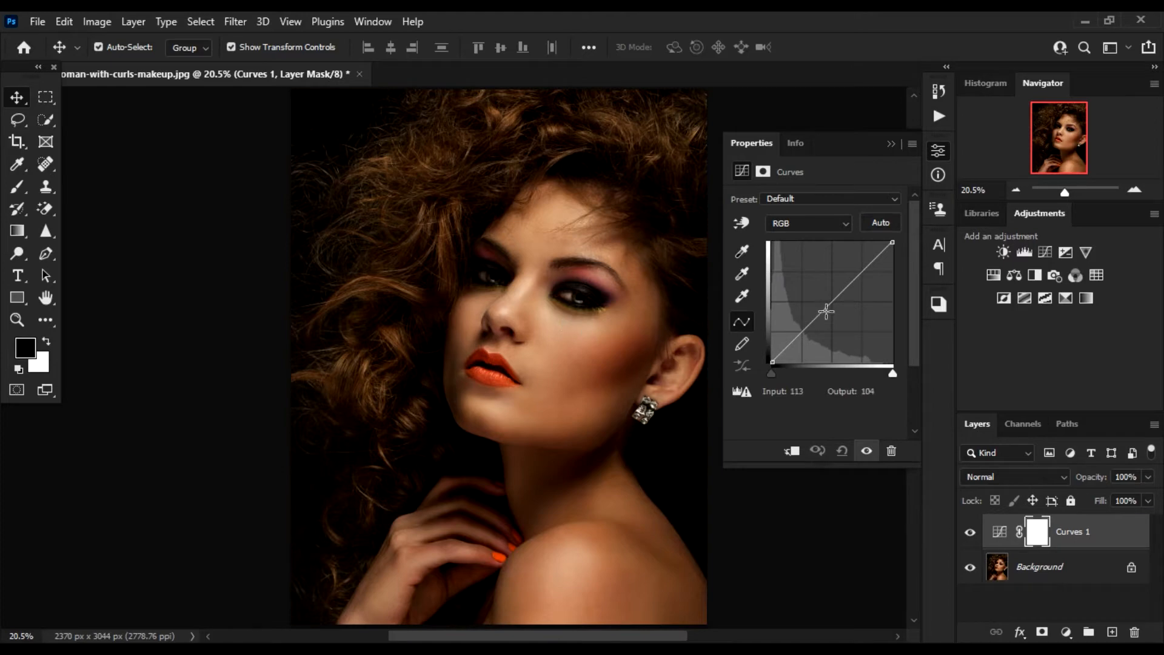
{"action": "mouse_move", "coordinate": [825, 311]}
{"action": "left_mouse_down"}
{"action": "mouse_move", "coordinate": [842, 325]}
{"action": "mouse_move", "coordinate": [839, 315]}
{"action": "left_mouse_up"}
{"action": "left_click", "coordinate": [889, 144]}
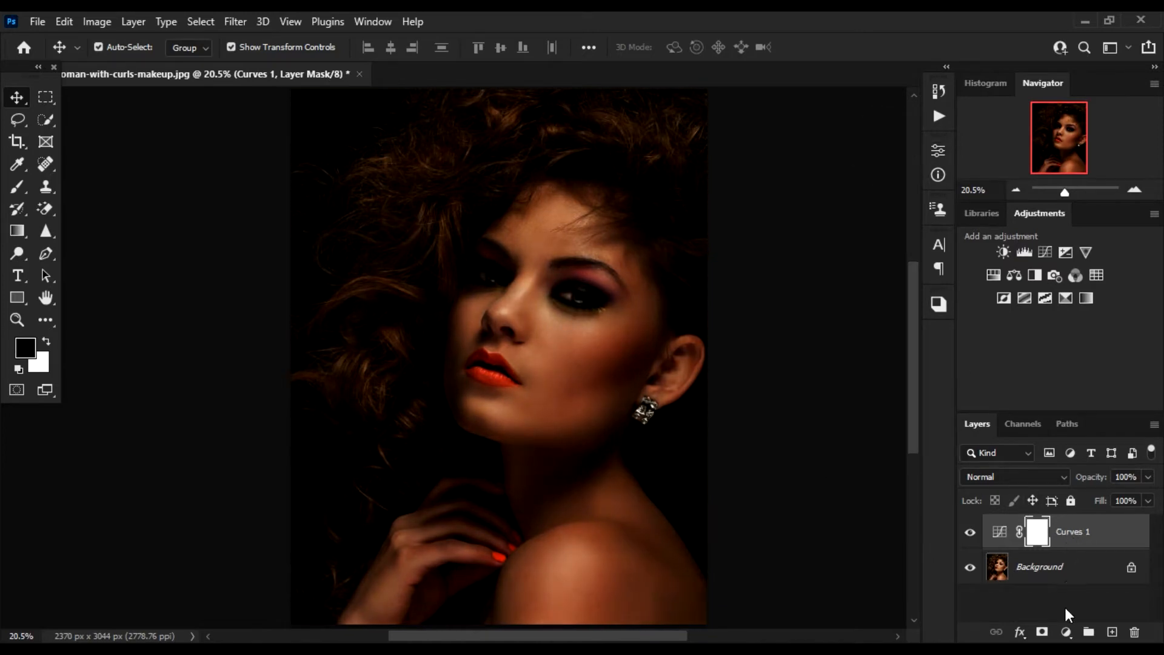
Add a second Curves adjustment layer and raise its midtones to about input 80, output 135 to brighten the photo
{"action": "left_click", "coordinate": [1067, 632]}
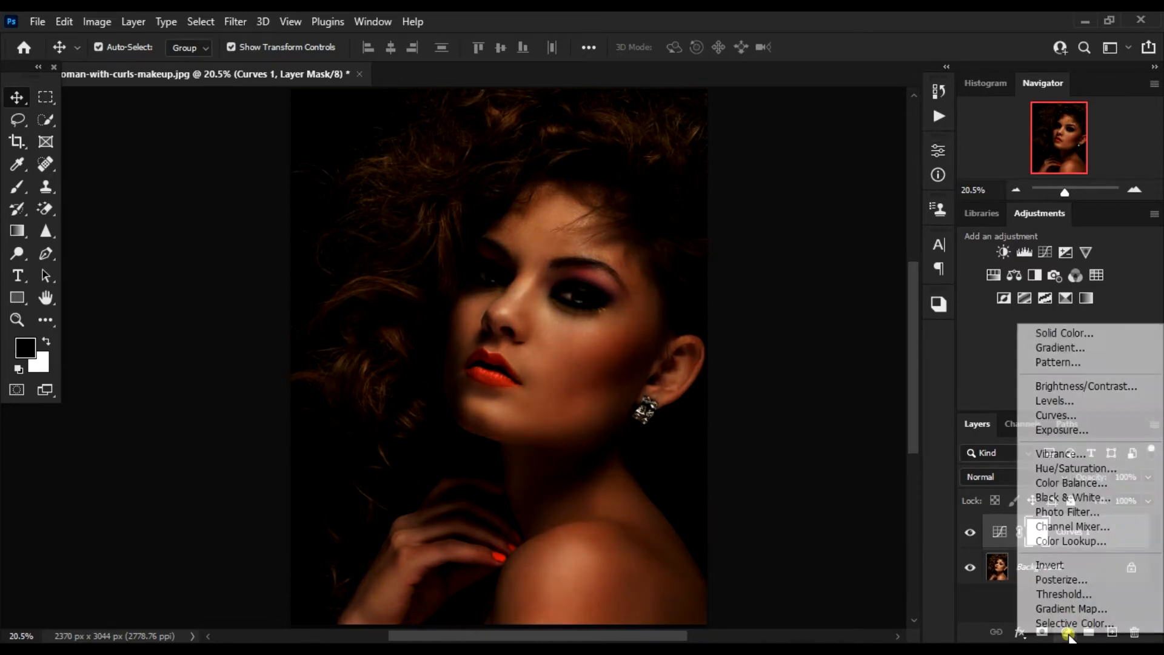
{"action": "left_click", "coordinate": [1059, 416]}
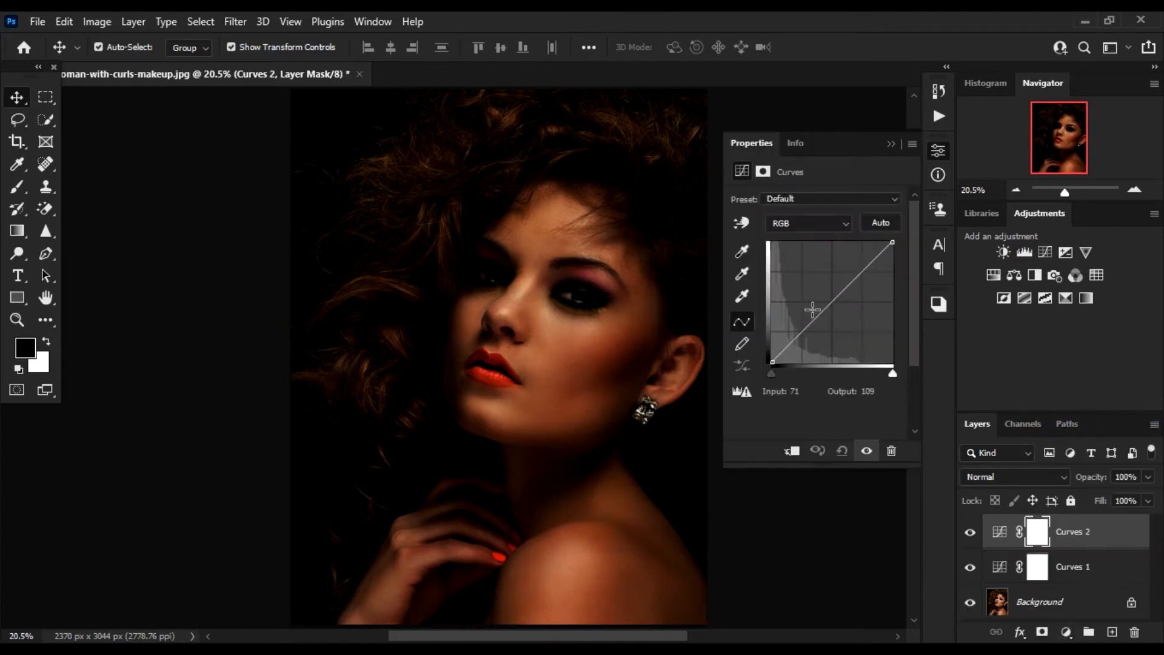
{"action": "left_click_drag", "start_coordinate": [822, 312], "coordinate": [810, 294]}
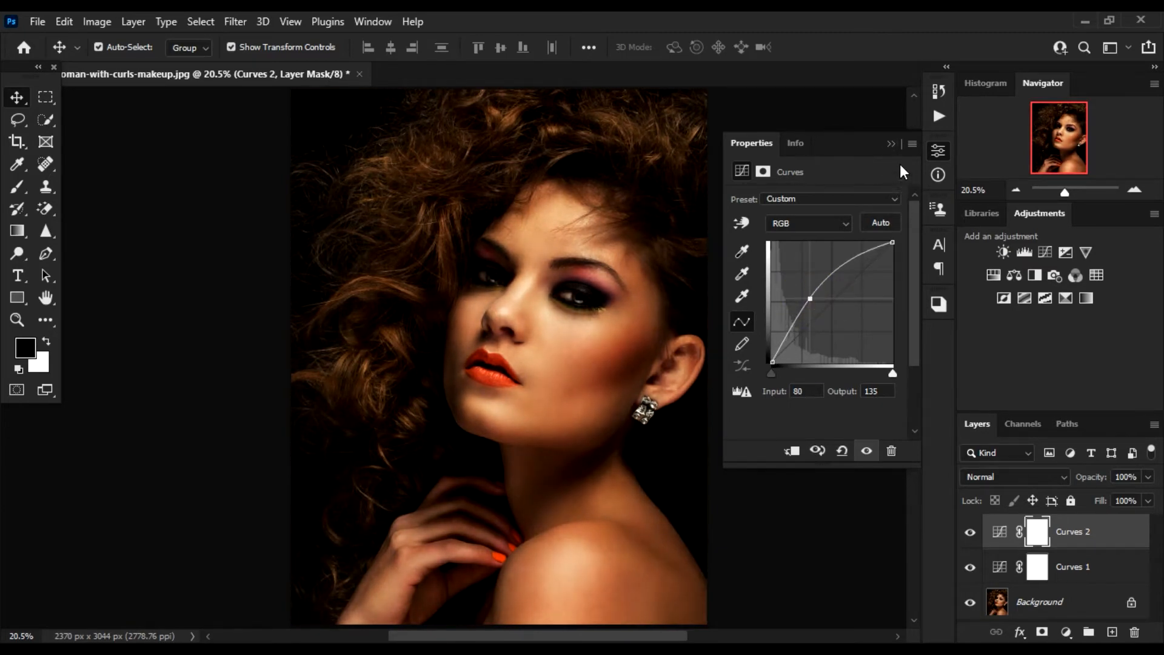
{"action": "left_click", "coordinate": [892, 139]}
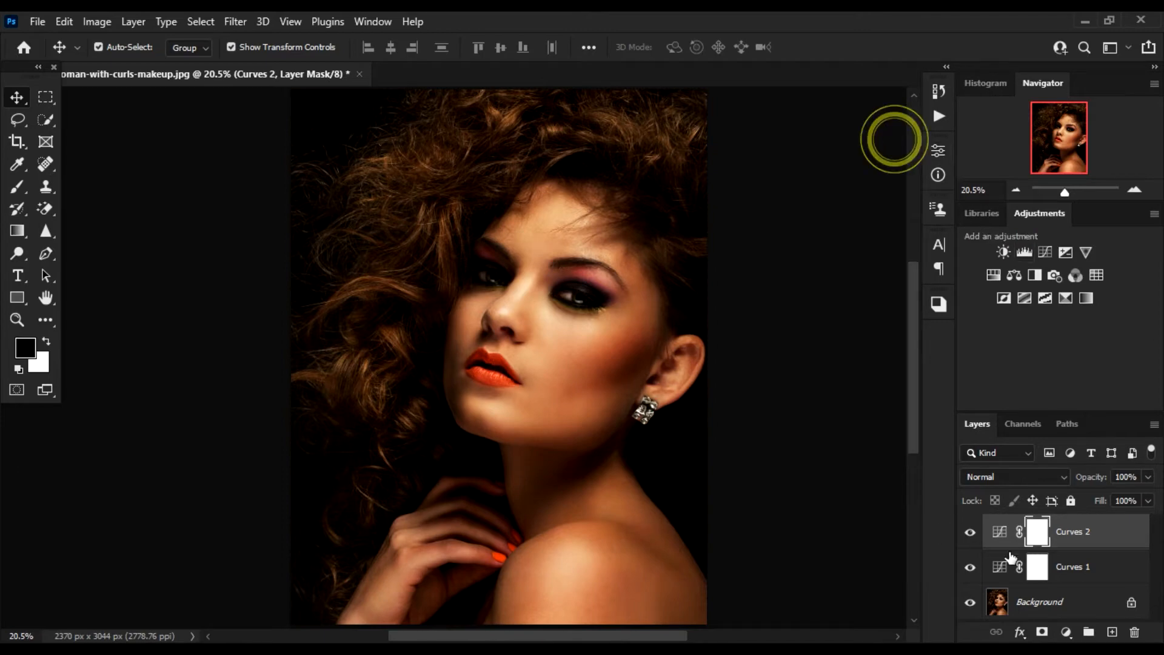
Rename the darkening Curves 1 layer as burn and the brightening Curves 2 layer as dodge
{"action": "double_click", "coordinate": [1079, 567]}
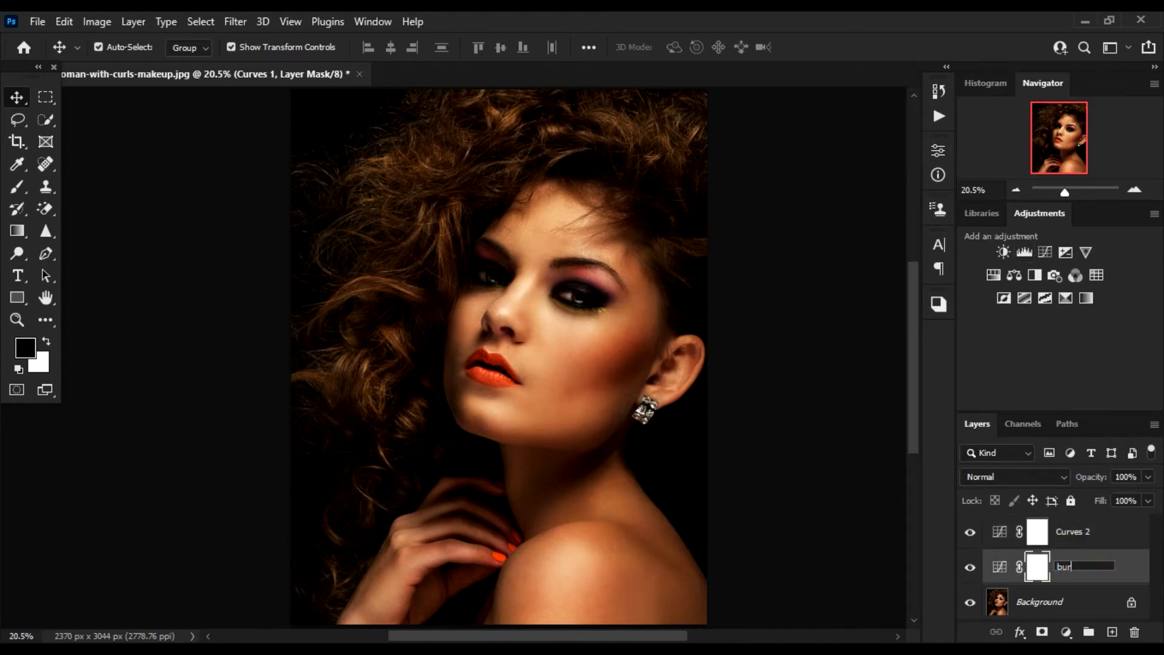
{"action": "double_click", "coordinate": [1079, 533]}
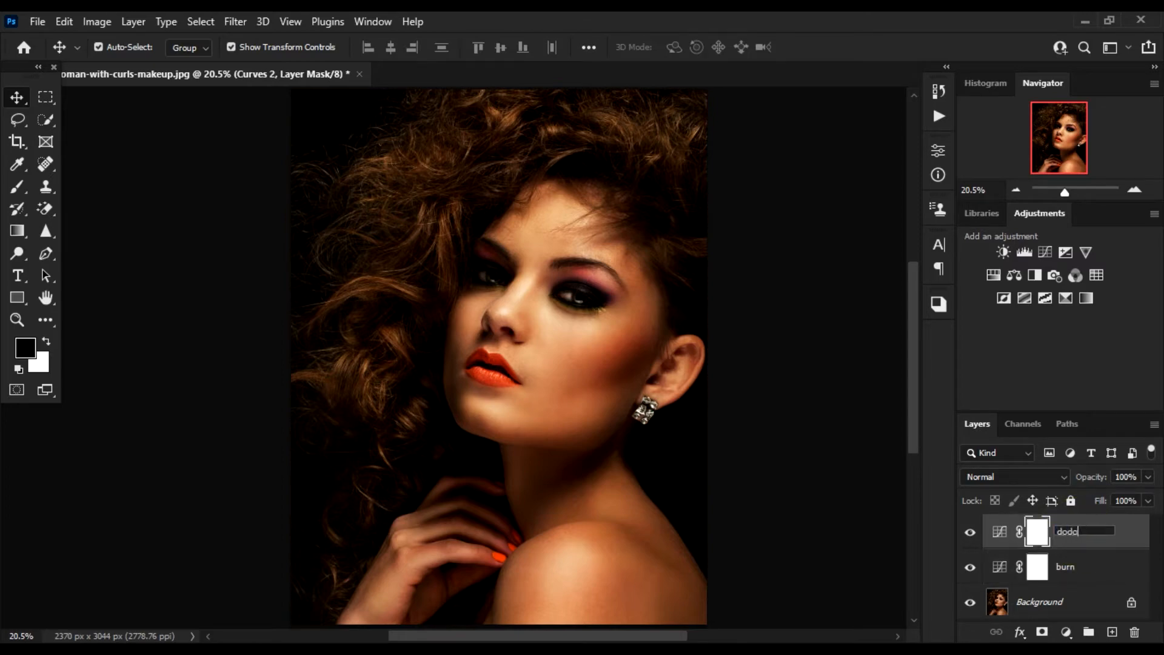
{"action": "key", "text": "Return"}
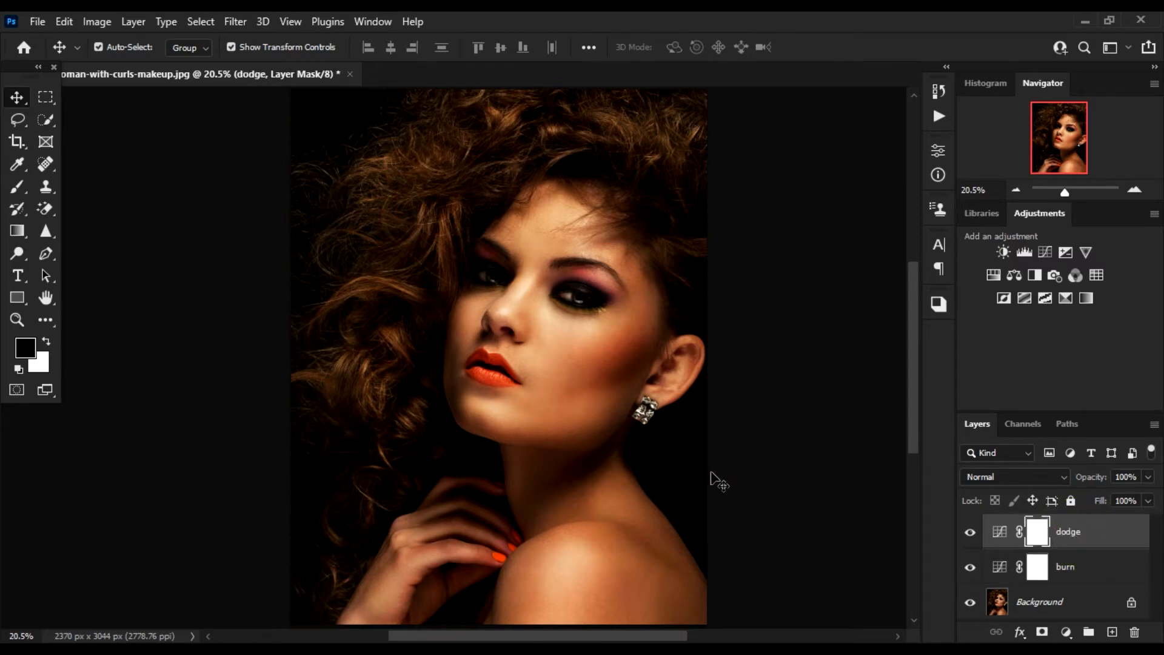
Invert the layer masks of both the dodge and burn layers to black
{"action": "scroll", "coordinate": [572, 335], "scroll_direction": "up", "scroll_amount": 1}
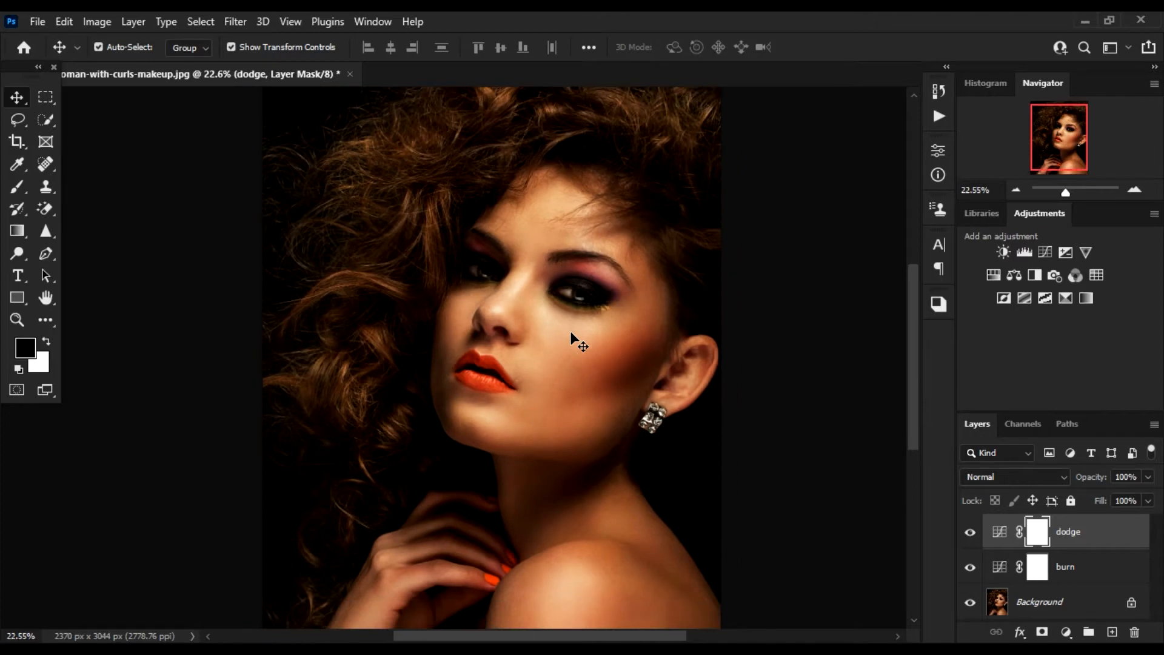
{"action": "right_click", "coordinate": [1036, 534]}
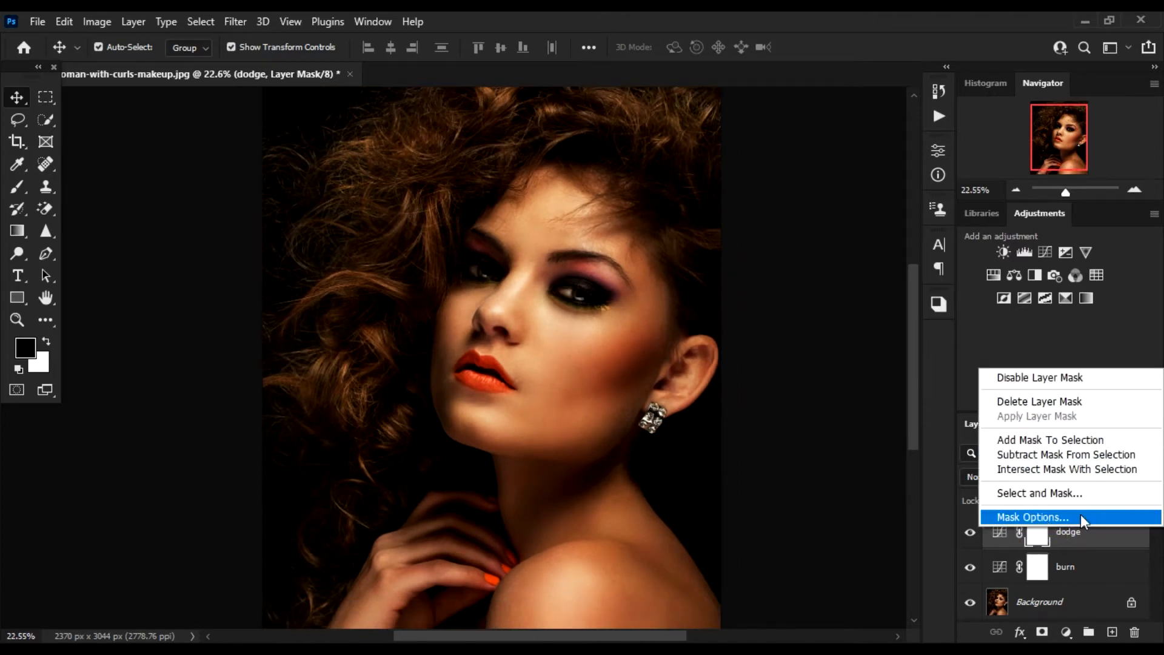
{"action": "left_click", "coordinate": [1073, 539]}
{"action": "left_click", "coordinate": [1037, 534]}
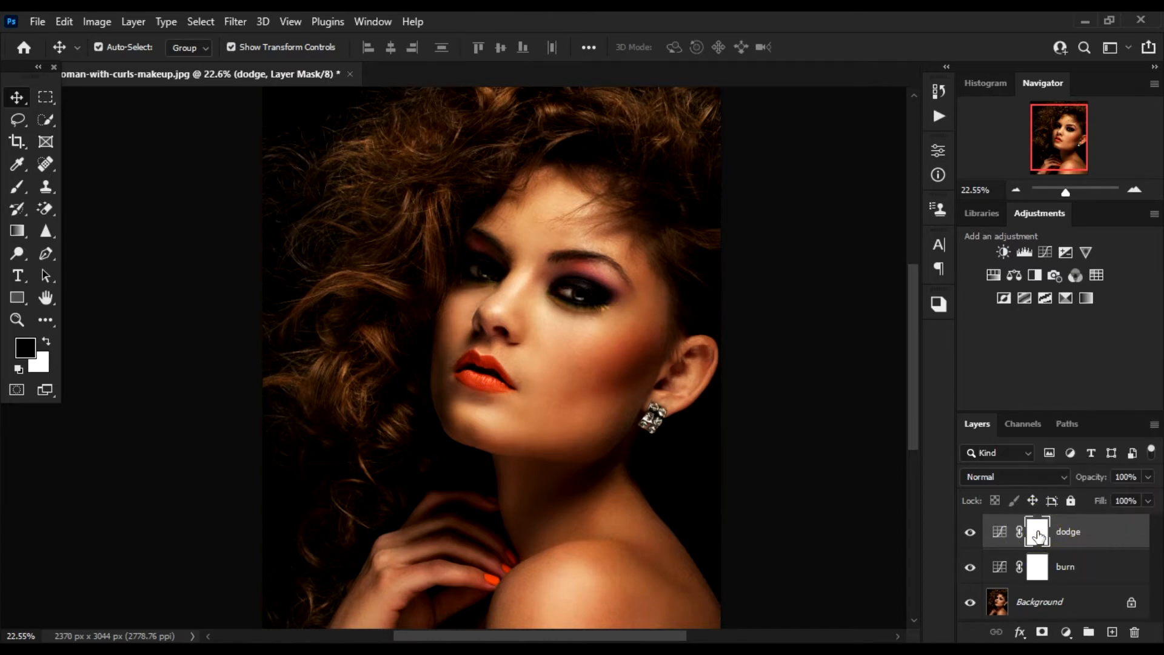
{"action": "key", "text": "ctrl+i"}
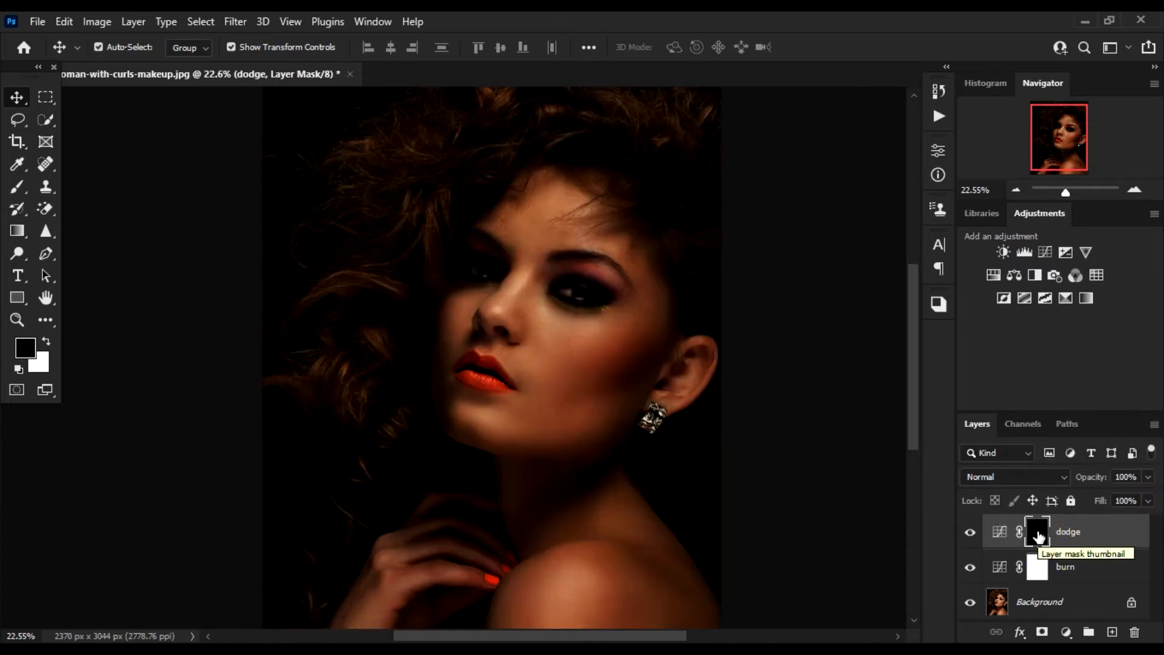
{"action": "left_click", "coordinate": [1038, 570]}
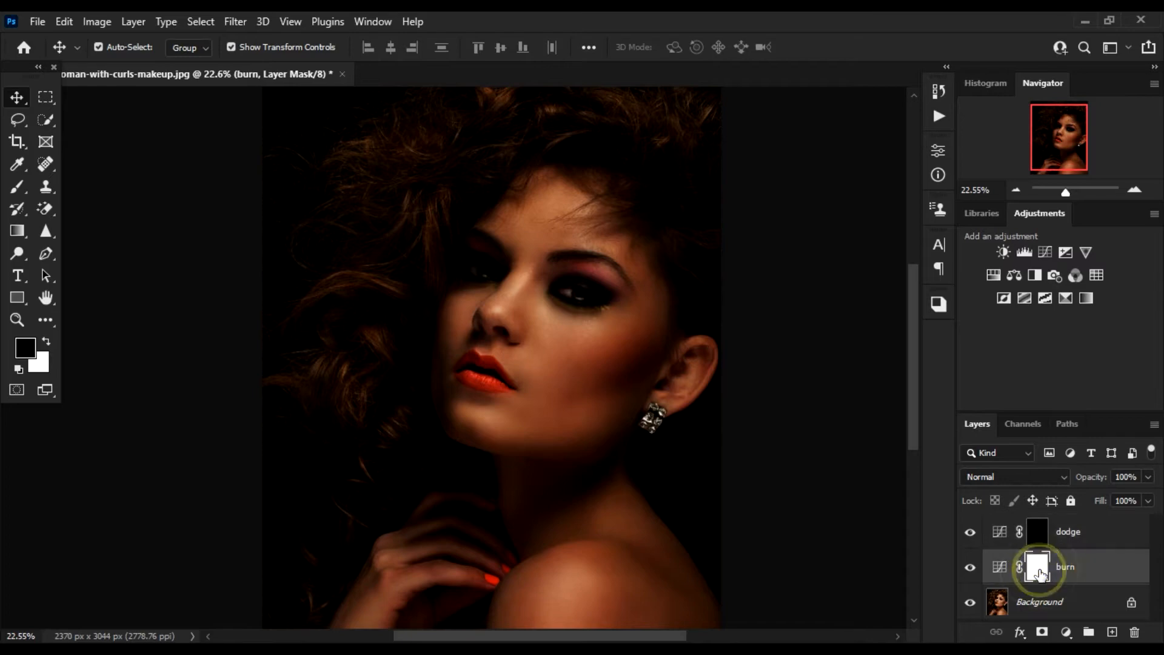
{"action": "key", "text": "ctrl+i"}
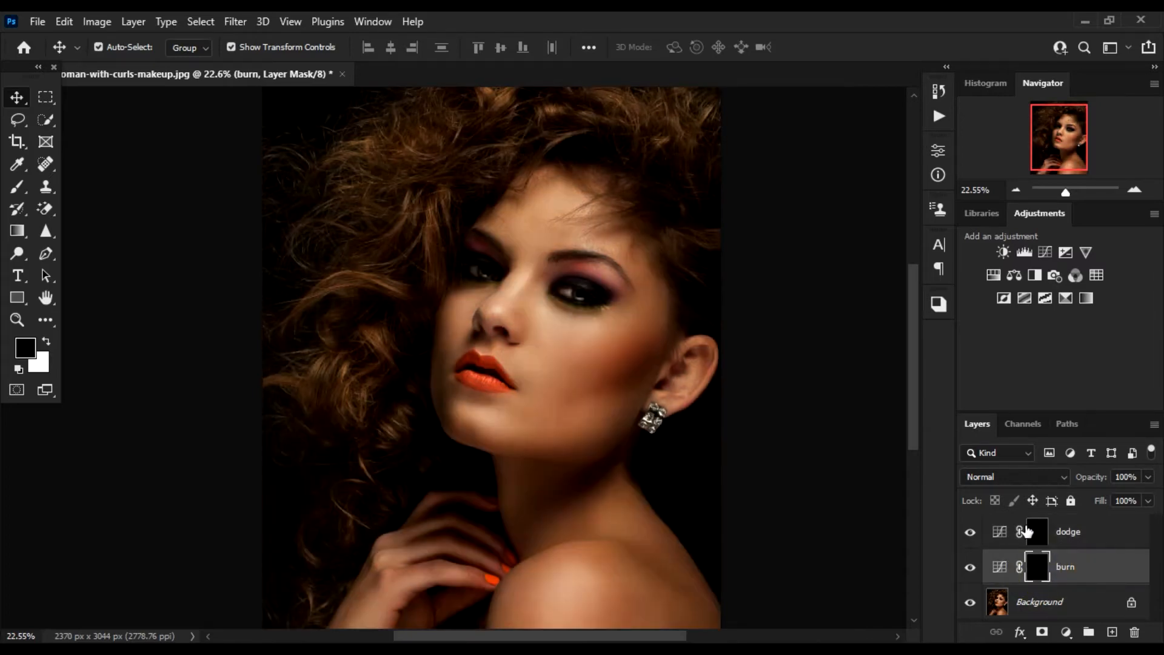
{"action": "right_click", "coordinate": [1040, 577]}
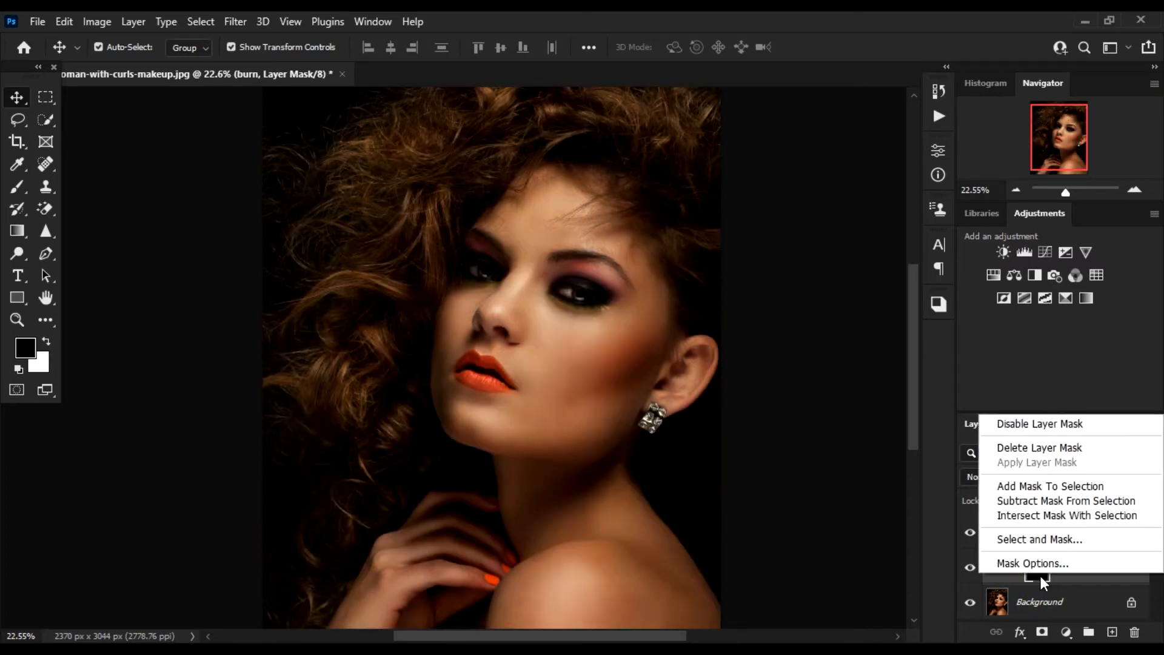
{"action": "left_click", "coordinate": [1045, 578]}
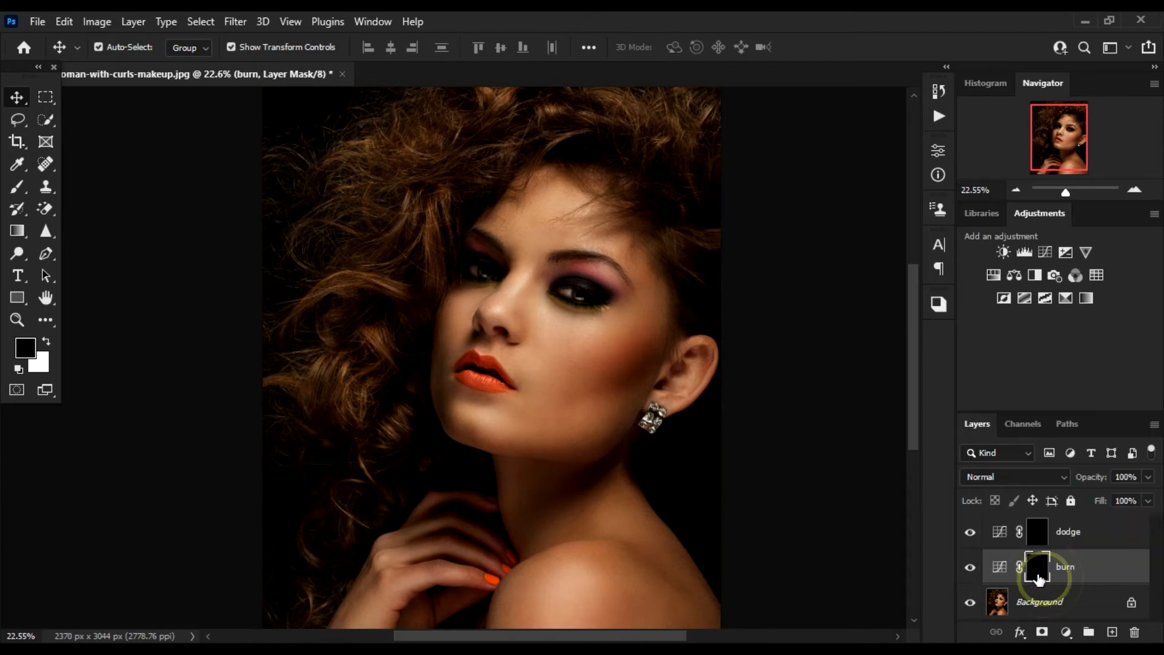
Target the dodge layer's mask and set up a soft white Brush of about 88 px at 100% opacity
{"action": "scroll", "coordinate": [636, 312], "scroll_direction": "up", "scroll_amount": 3}
{"action": "scroll", "coordinate": [441, 373], "scroll_direction": "down", "scroll_amount": 3}
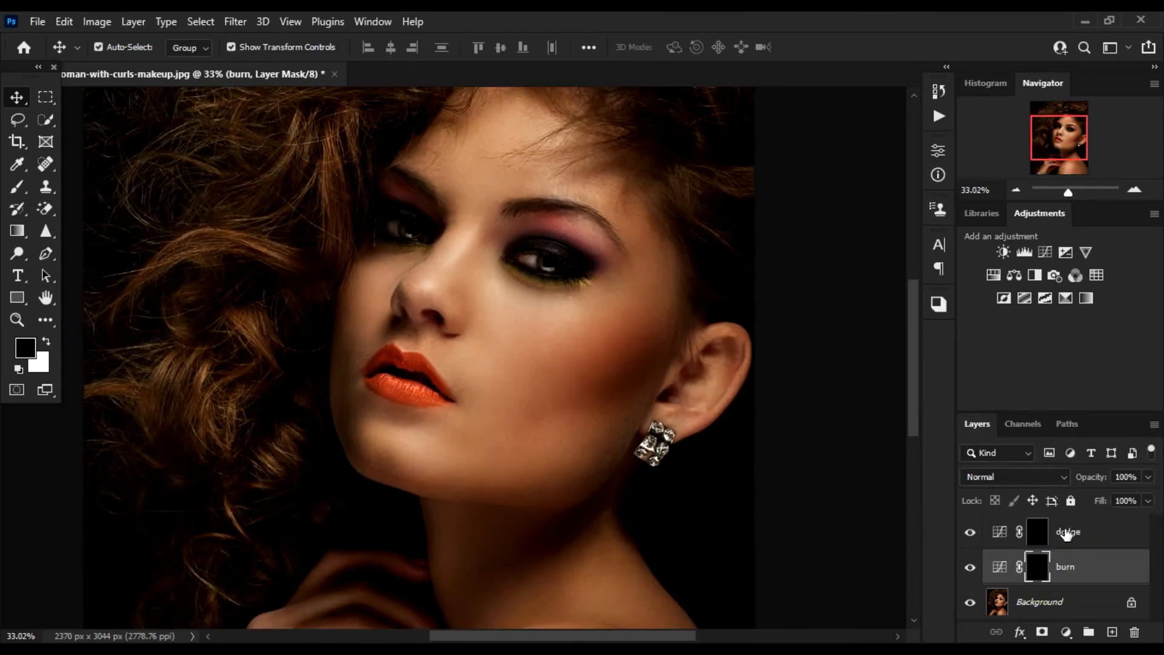
{"action": "left_click", "coordinate": [1043, 534]}
{"action": "scroll", "coordinate": [432, 321], "scroll_direction": "up", "scroll_amount": 1}
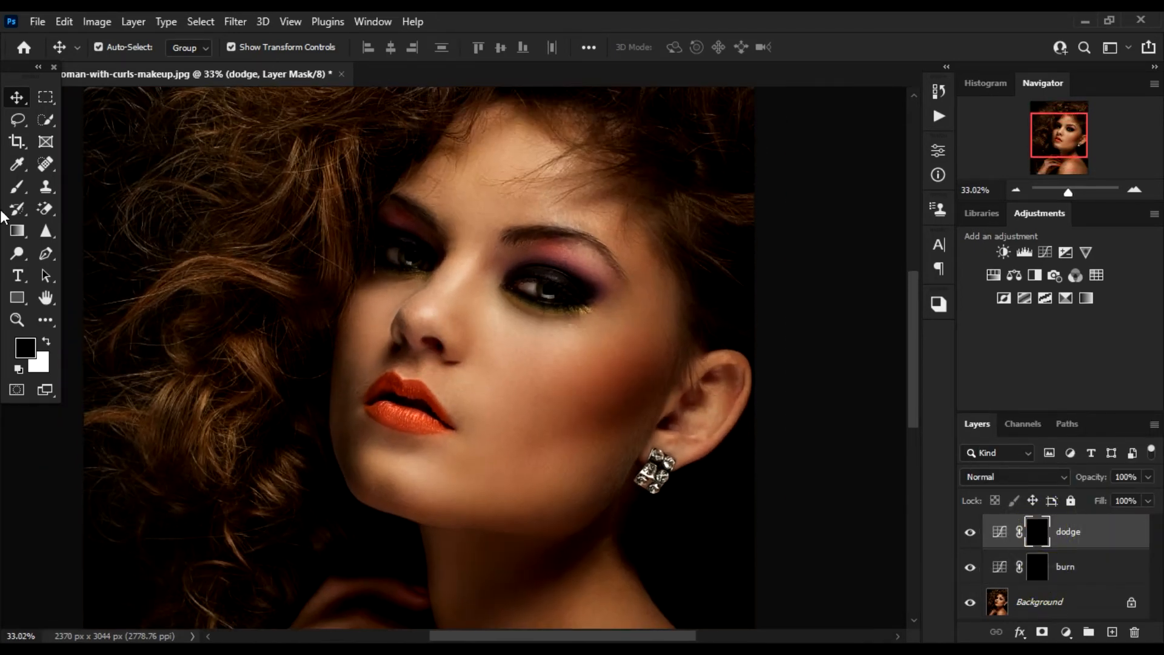
{"action": "left_click", "coordinate": [17, 186]}
{"action": "right_click", "coordinate": [529, 266], "text": "alt"}
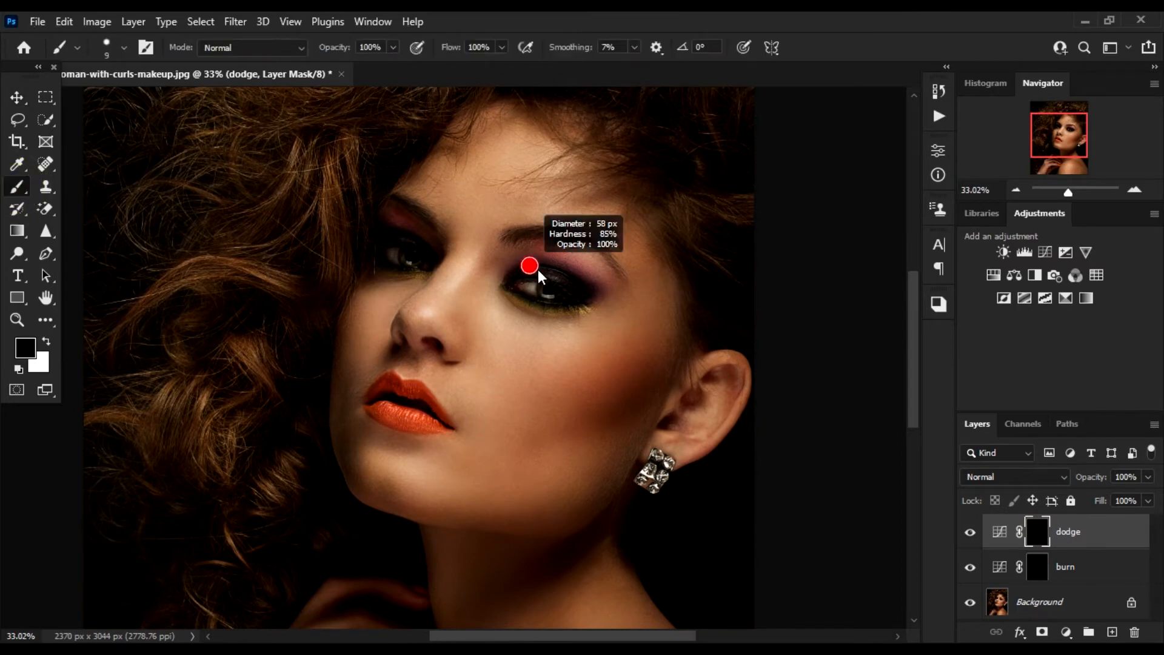
{"action": "right_click", "coordinate": [500, 216], "text": "alt"}
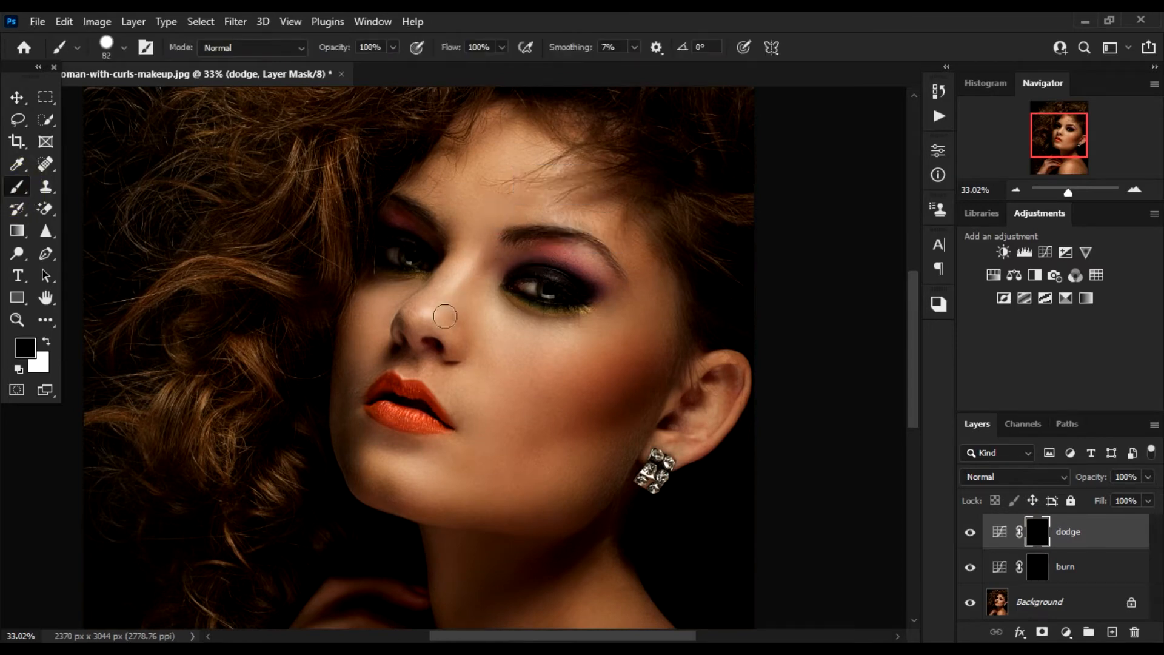
{"action": "scroll", "coordinate": [442, 293], "scroll_direction": "up", "scroll_amount": 1}
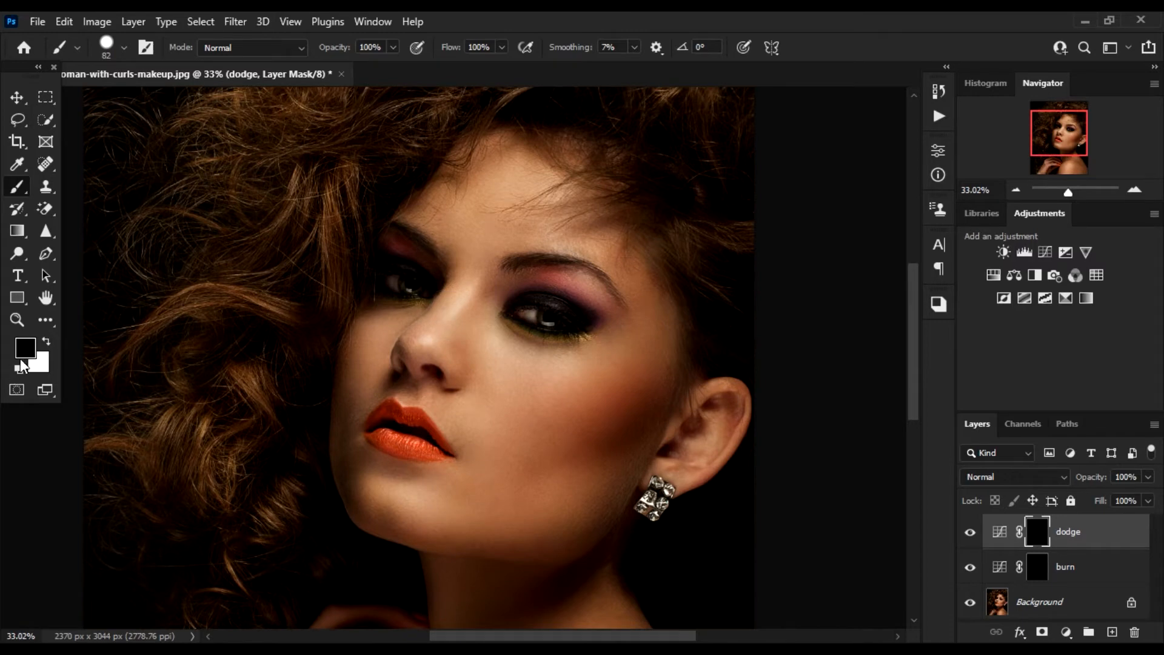
{"action": "left_click", "coordinate": [46, 342]}
{"action": "scroll", "coordinate": [392, 281], "scroll_direction": "up", "scroll_amount": 1}
{"action": "right_click", "coordinate": [434, 358], "text": "alt"}
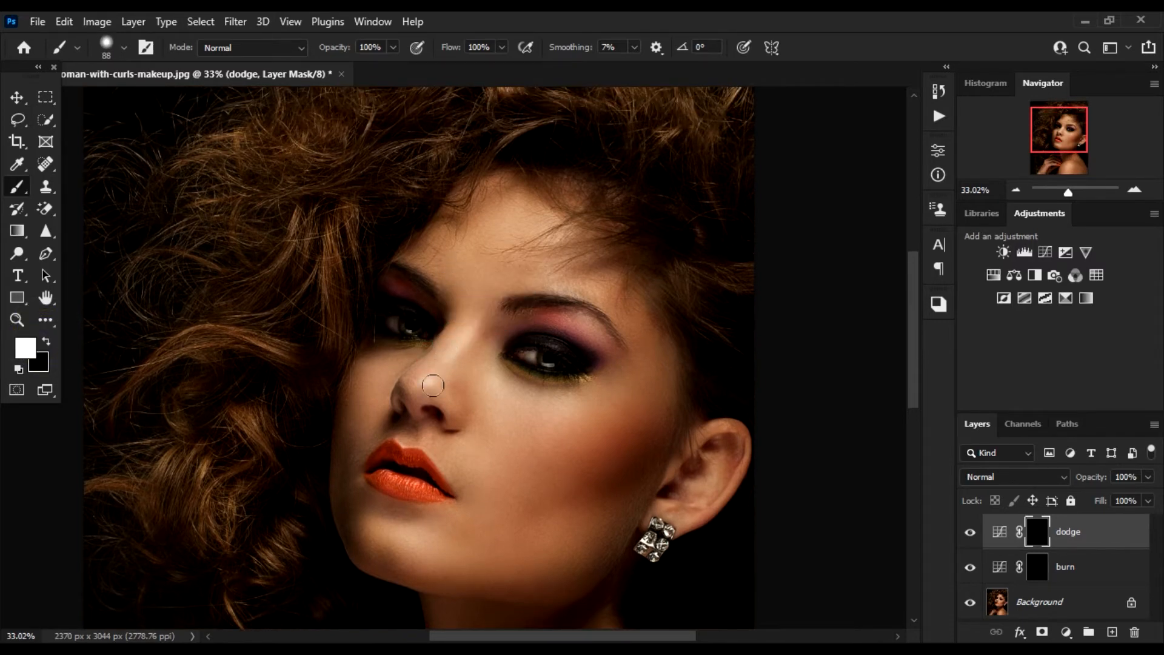
Paint white highlights on the dodge mask over the nose bridge, forehead, brow, cheeks, chin, mouth corner, jaw and ear
{"action": "left_click_drag", "start_coordinate": [419, 388], "coordinate": [481, 293]}
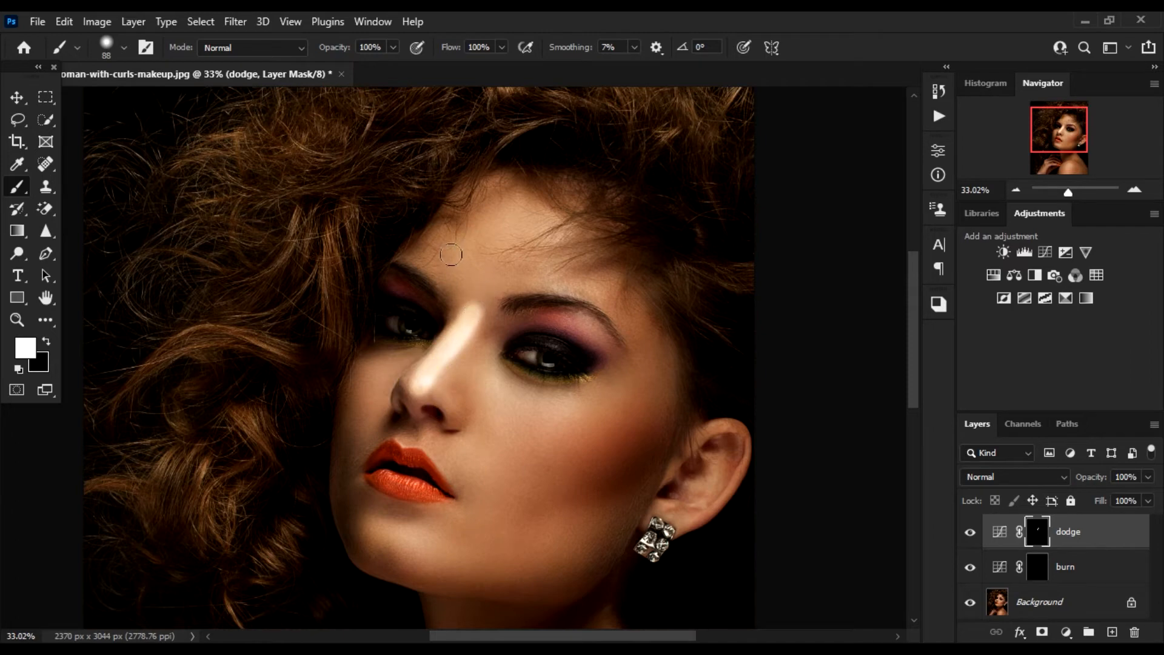
{"action": "mouse_move", "coordinate": [451, 254]}
{"action": "left_mouse_down"}
{"action": "mouse_move", "coordinate": [478, 243]}
{"action": "mouse_move", "coordinate": [460, 237]}
{"action": "mouse_move", "coordinate": [501, 212]}
{"action": "mouse_move", "coordinate": [538, 236]}
{"action": "mouse_move", "coordinate": [430, 248]}
{"action": "mouse_move", "coordinate": [531, 228]}
{"action": "left_mouse_up"}
{"action": "left_click", "coordinate": [579, 282]}
{"action": "mouse_move", "coordinate": [495, 418]}
{"action": "left_mouse_down"}
{"action": "mouse_move", "coordinate": [501, 362]}
{"action": "mouse_move", "coordinate": [573, 412]}
{"action": "mouse_move", "coordinate": [567, 400]}
{"action": "mouse_move", "coordinate": [580, 393]}
{"action": "mouse_move", "coordinate": [502, 399]}
{"action": "mouse_move", "coordinate": [511, 428]}
{"action": "mouse_move", "coordinate": [613, 412]}
{"action": "left_mouse_up"}
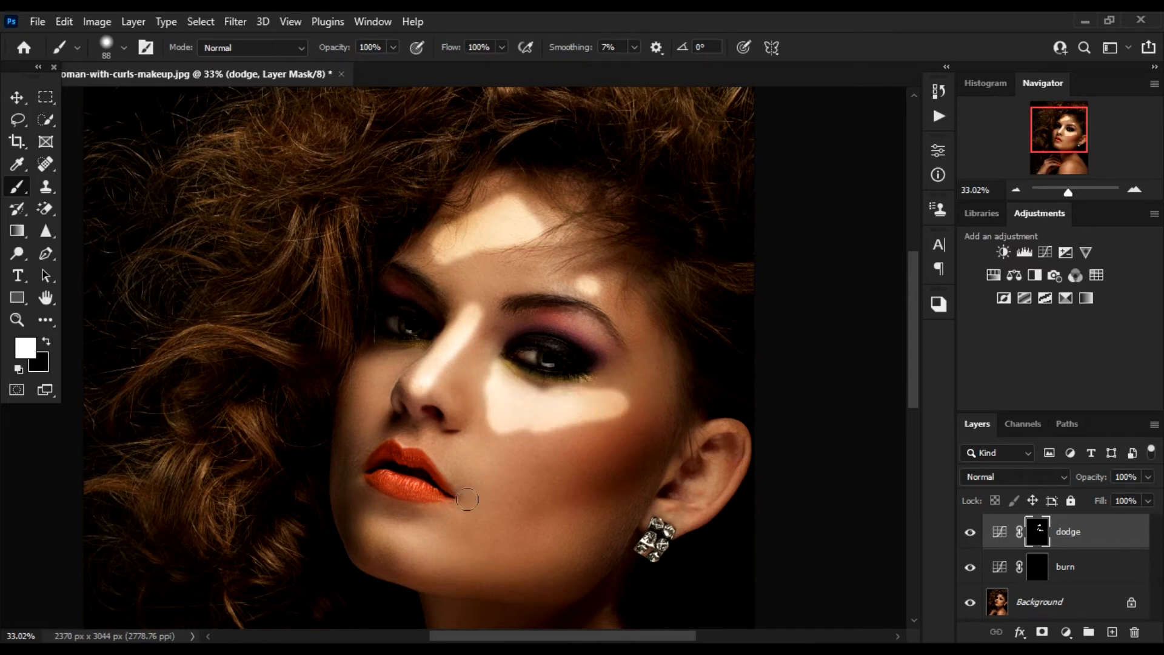
{"action": "mouse_move", "coordinate": [385, 387]}
{"action": "left_mouse_down"}
{"action": "mouse_move", "coordinate": [367, 409]}
{"action": "mouse_move", "coordinate": [380, 379]}
{"action": "left_mouse_up"}
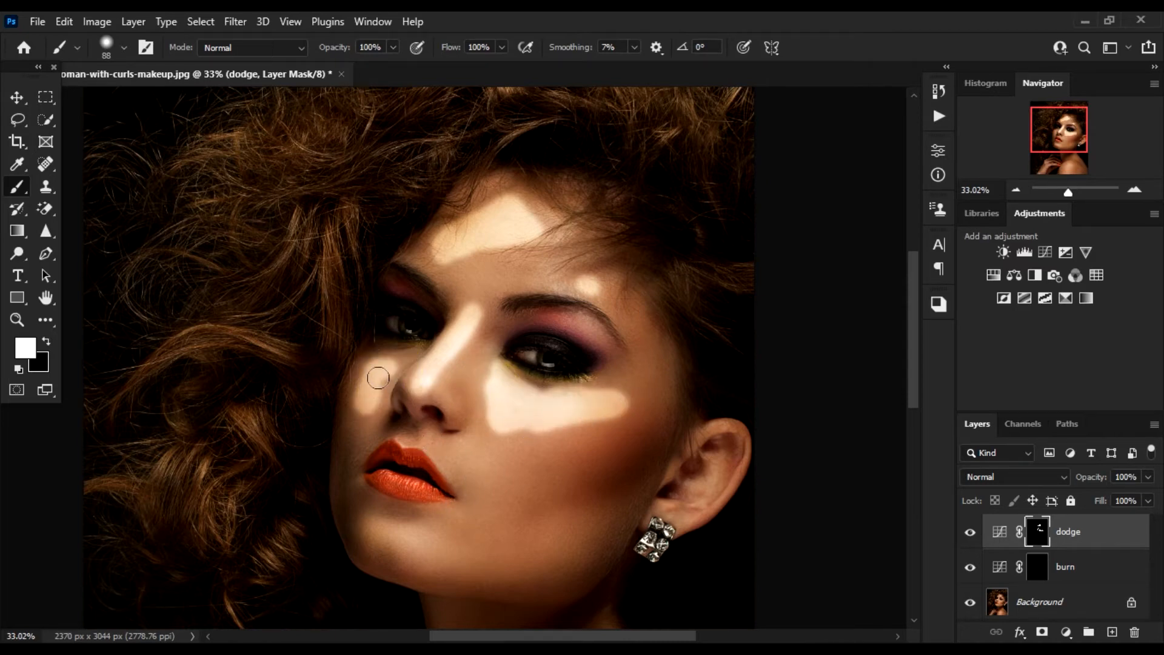
{"action": "mouse_move", "coordinate": [367, 549]}
{"action": "left_mouse_down"}
{"action": "mouse_move", "coordinate": [379, 525]}
{"action": "mouse_move", "coordinate": [434, 548]}
{"action": "left_mouse_up"}
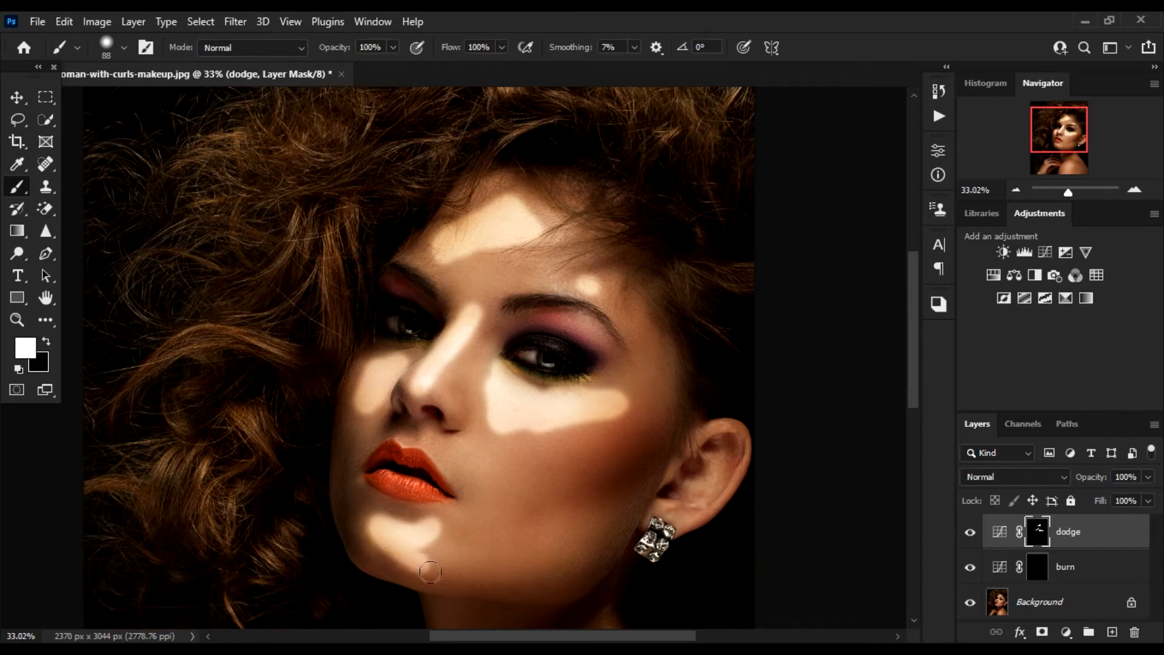
{"action": "left_click_drag", "start_coordinate": [553, 543], "coordinate": [504, 560]}
{"action": "mouse_move", "coordinate": [479, 462]}
{"action": "left_mouse_down"}
{"action": "mouse_move", "coordinate": [448, 451]}
{"action": "mouse_move", "coordinate": [476, 482]}
{"action": "left_mouse_up"}
{"action": "mouse_move", "coordinate": [729, 434]}
{"action": "left_mouse_down"}
{"action": "mouse_move", "coordinate": [743, 479]}
{"action": "mouse_move", "coordinate": [680, 520]}
{"action": "left_mouse_up"}
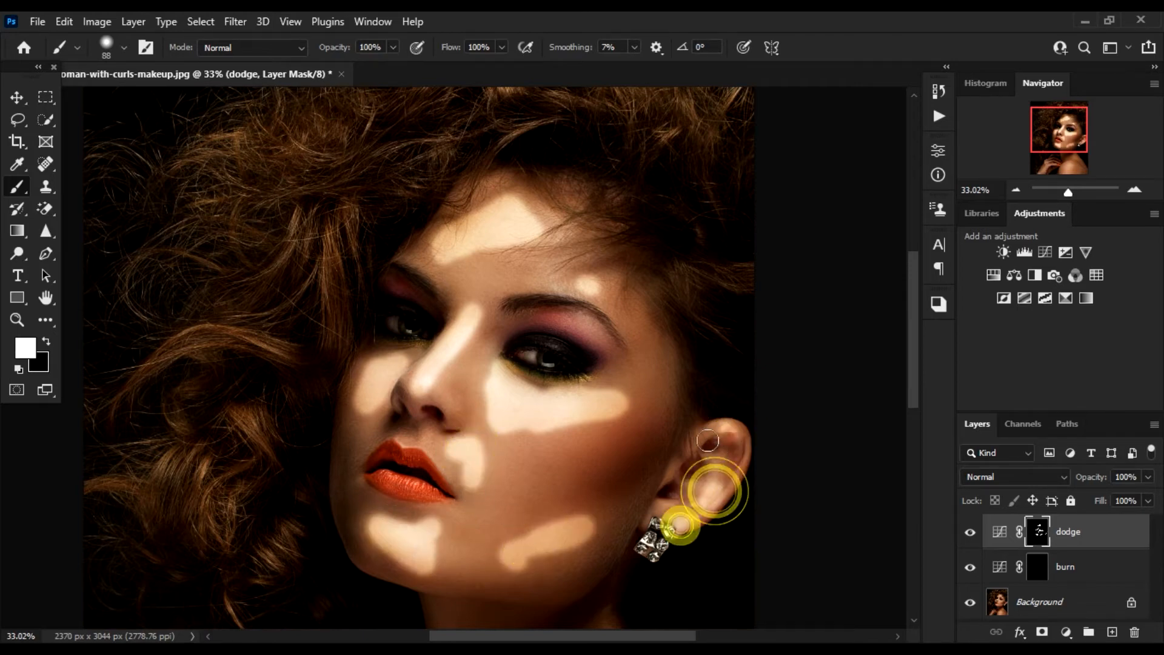
Enlarge the brush to 167 px and paint dodge highlights on the shoulder, hand and base of the neck
{"action": "scroll", "coordinate": [607, 503], "scroll_direction": "down", "scroll_amount": 3}
{"action": "scroll", "coordinate": [570, 527], "scroll_direction": "up", "scroll_amount": 1}
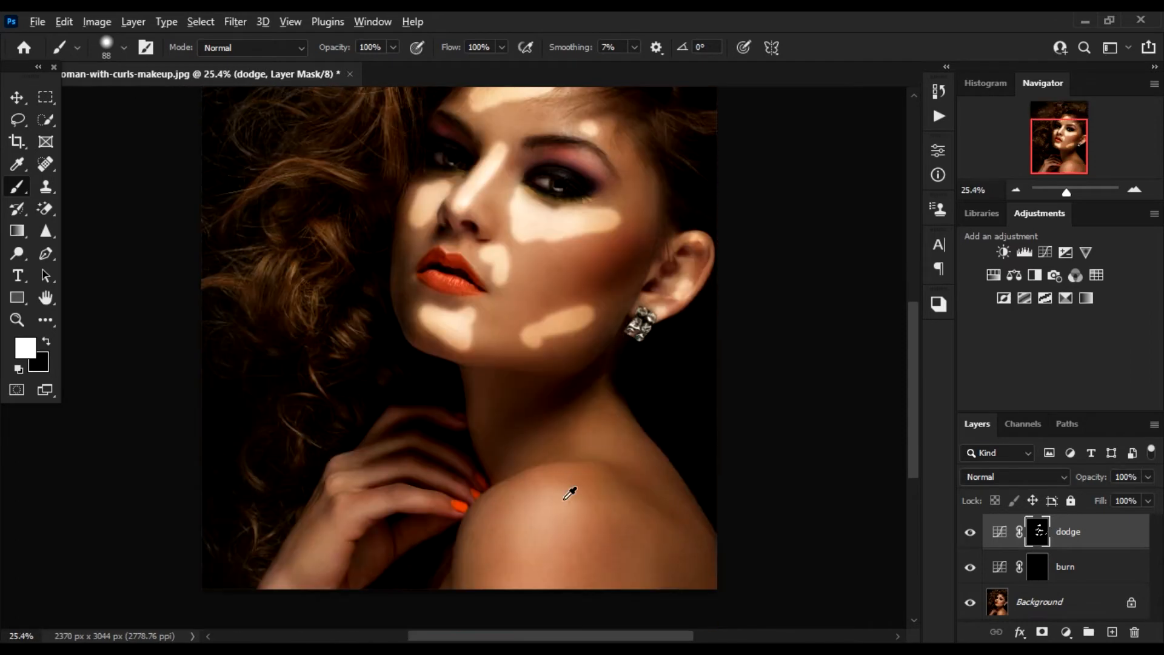
{"action": "key", "text": "bracketright"}
{"action": "key", "text": "bracketright"}
{"action": "key", "text": "bracketright"}
{"action": "key", "text": "bracketright"}
{"action": "key", "text": "bracketright"}
{"action": "mouse_move", "coordinate": [545, 512]}
{"action": "left_mouse_down"}
{"action": "mouse_move", "coordinate": [502, 516]}
{"action": "mouse_move", "coordinate": [571, 526]}
{"action": "mouse_move", "coordinate": [518, 542]}
{"action": "left_mouse_up"}
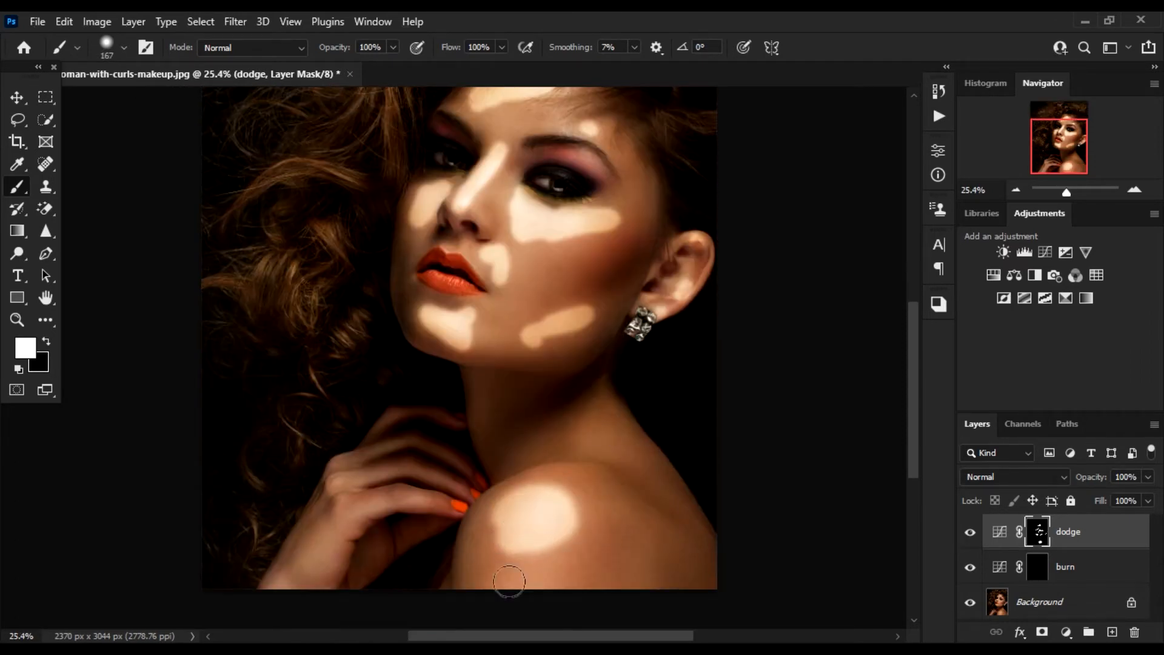
{"action": "left_click", "coordinate": [508, 580]}
{"action": "mouse_move", "coordinate": [346, 519]}
{"action": "left_mouse_down"}
{"action": "mouse_move", "coordinate": [329, 550]}
{"action": "mouse_move", "coordinate": [281, 580]}
{"action": "mouse_move", "coordinate": [340, 524]}
{"action": "left_mouse_up"}
{"action": "left_click_drag", "start_coordinate": [362, 480], "coordinate": [332, 468]}
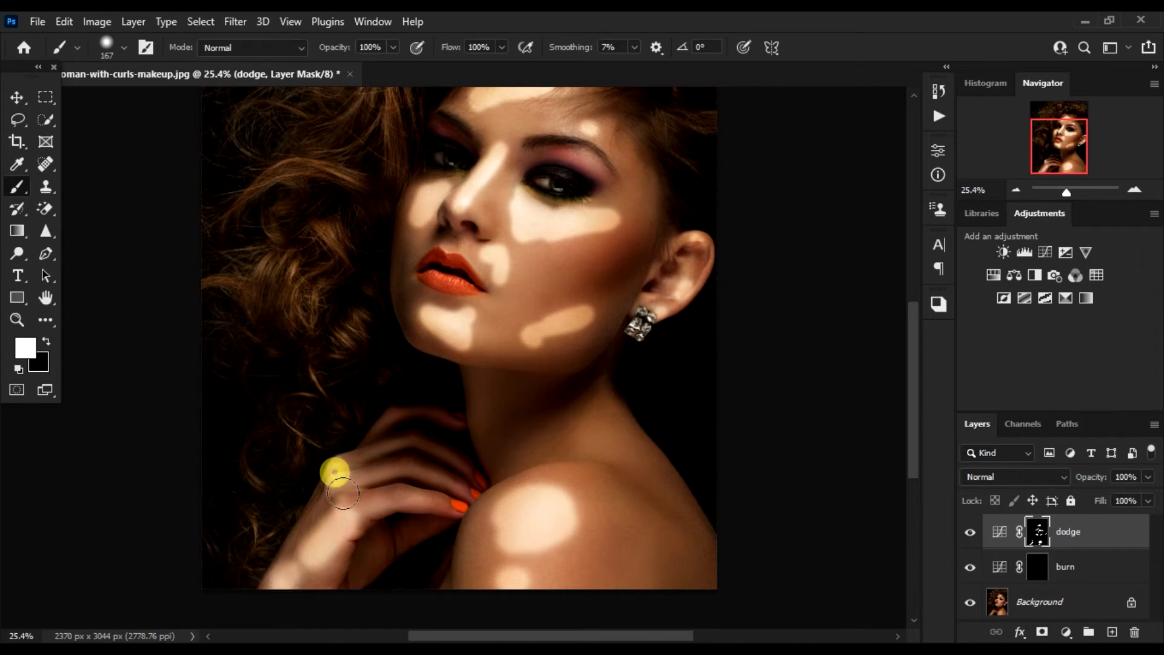
{"action": "left_click", "coordinate": [599, 429]}
{"action": "mouse_move", "coordinate": [599, 429]}
{"action": "left_mouse_down"}
{"action": "mouse_move", "coordinate": [624, 457]}
{"action": "mouse_move", "coordinate": [613, 431]}
{"action": "left_mouse_up"}
Target the burn layer's mask and set the soft white brush to 120 px with 21% hardness
{"action": "scroll", "coordinate": [613, 431], "scroll_direction": "up", "scroll_amount": 3}
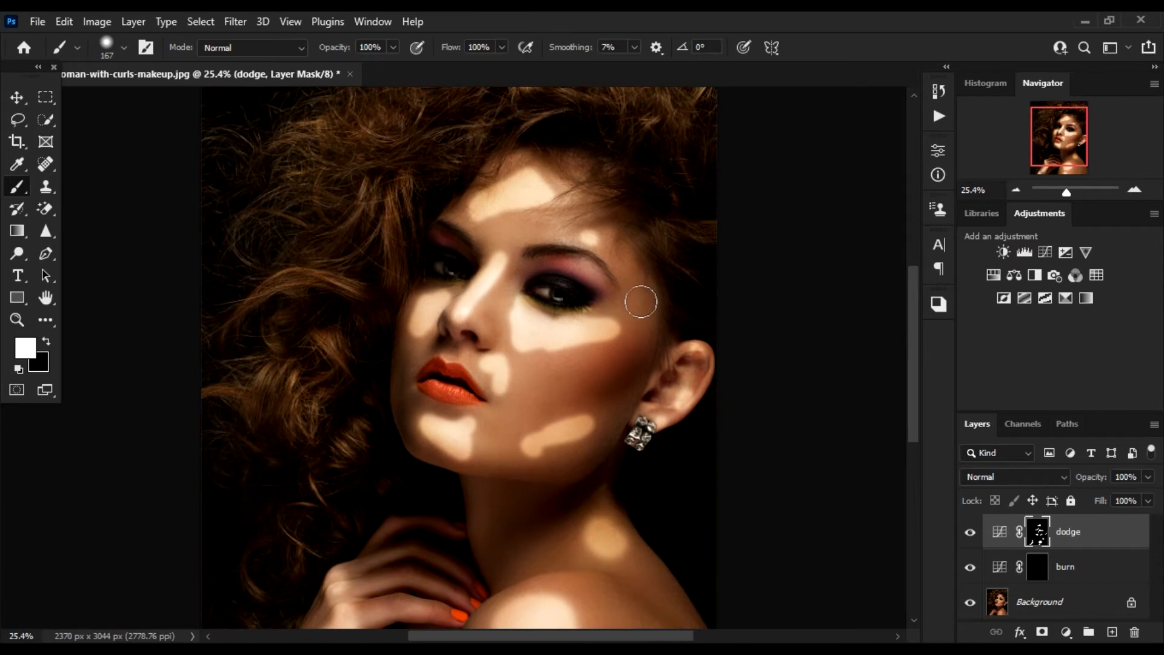
{"action": "left_click", "coordinate": [641, 301]}
{"action": "left_click", "coordinate": [1034, 570]}
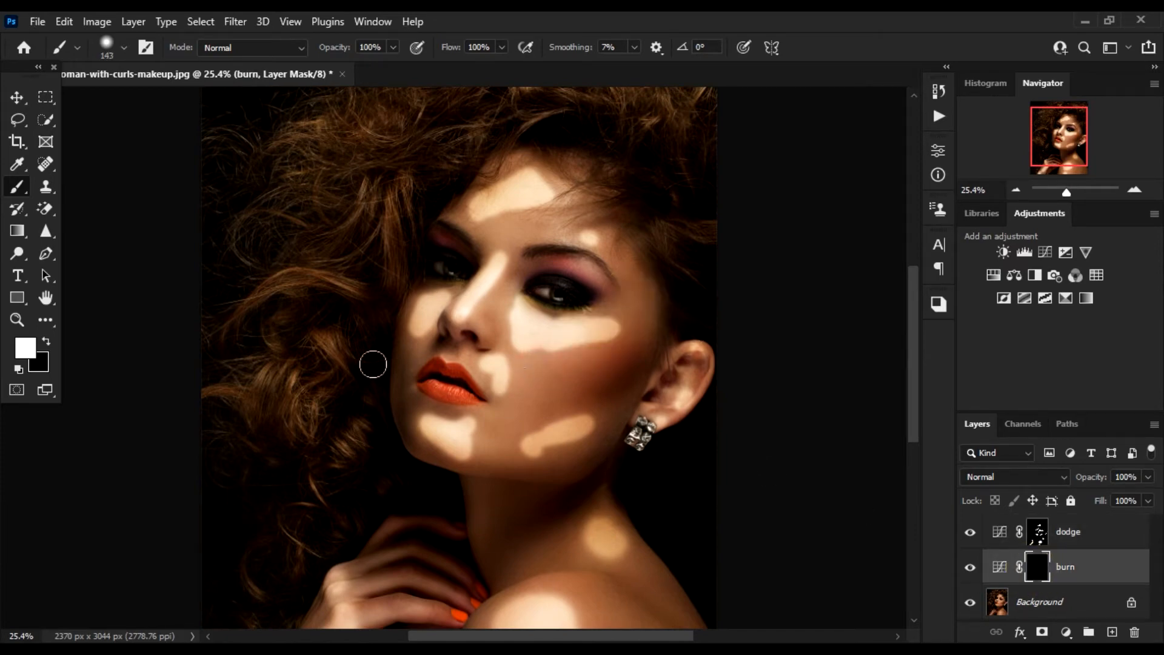
{"action": "right_click", "coordinate": [520, 306], "text": "alt"}
{"action": "right_click", "coordinate": [518, 388], "text": "alt"}
{"action": "right_click", "coordinate": [580, 391]}
{"action": "right_click", "coordinate": [576, 391], "text": "alt"}
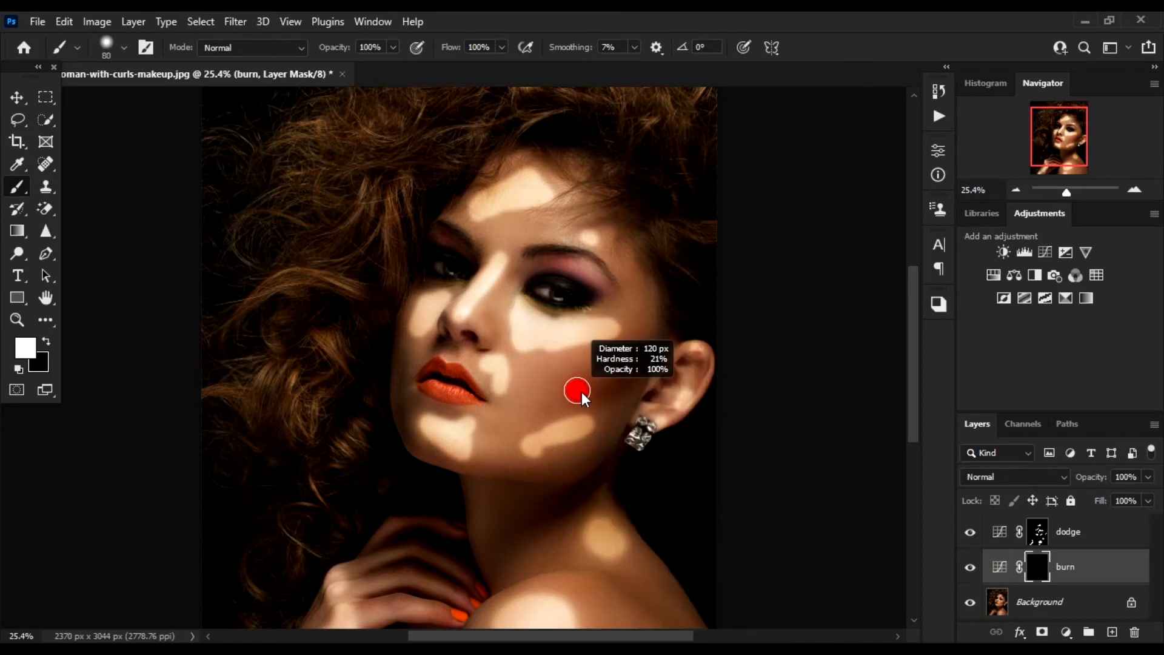
Paint burn shadows on the mask over the cheek hollow, temple, jawline, neck, far side of the face, hairline and sides of the nose
{"action": "left_click", "coordinate": [576, 395]}
{"action": "left_click_drag", "start_coordinate": [590, 370], "coordinate": [634, 370]}
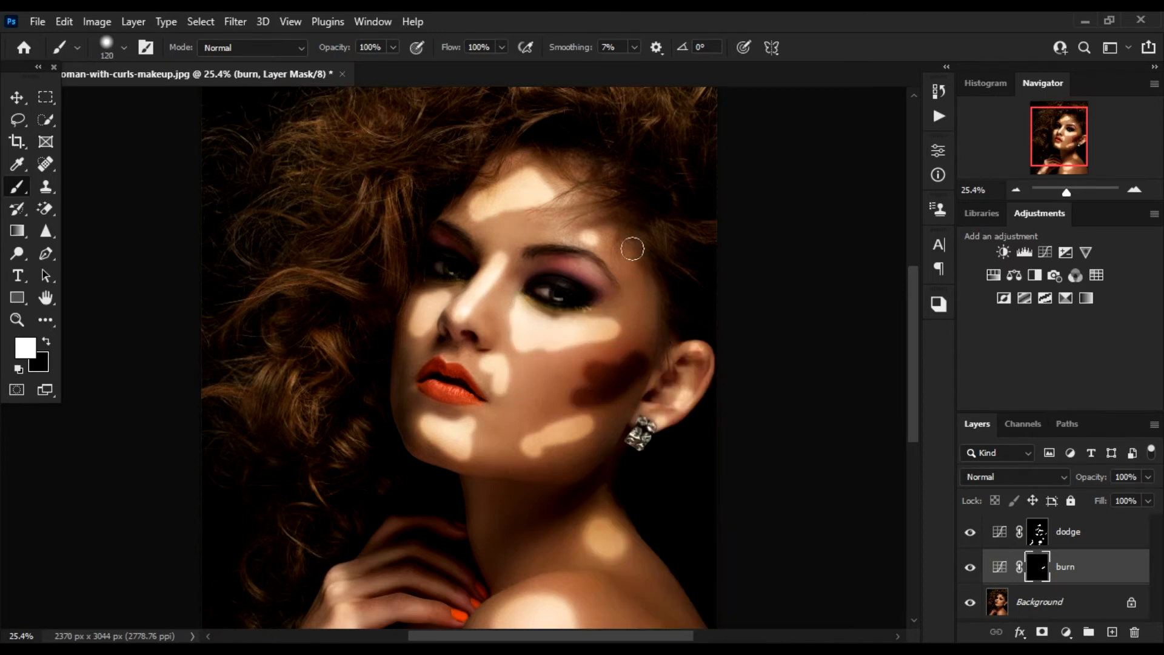
{"action": "mouse_move", "coordinate": [632, 249]}
{"action": "left_mouse_down"}
{"action": "mouse_move", "coordinate": [648, 298]}
{"action": "mouse_move", "coordinate": [618, 423]}
{"action": "left_mouse_up"}
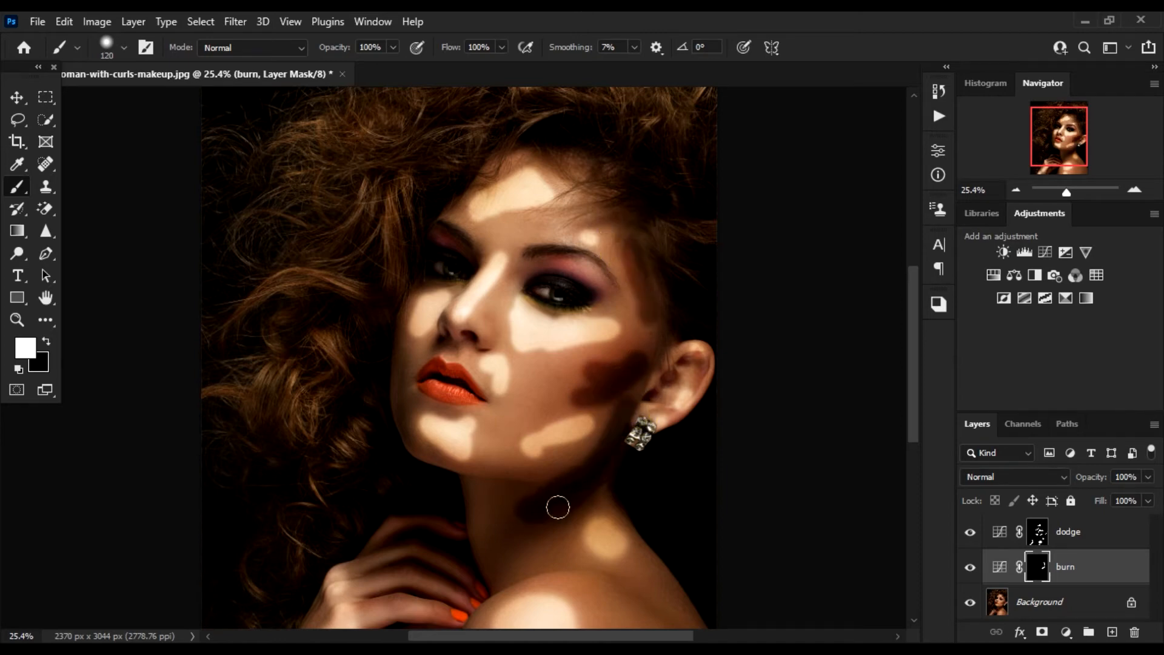
{"action": "mouse_move", "coordinate": [557, 507]}
{"action": "left_mouse_down"}
{"action": "mouse_move", "coordinate": [506, 562]}
{"action": "mouse_move", "coordinate": [580, 495]}
{"action": "mouse_move", "coordinate": [497, 484]}
{"action": "left_mouse_up"}
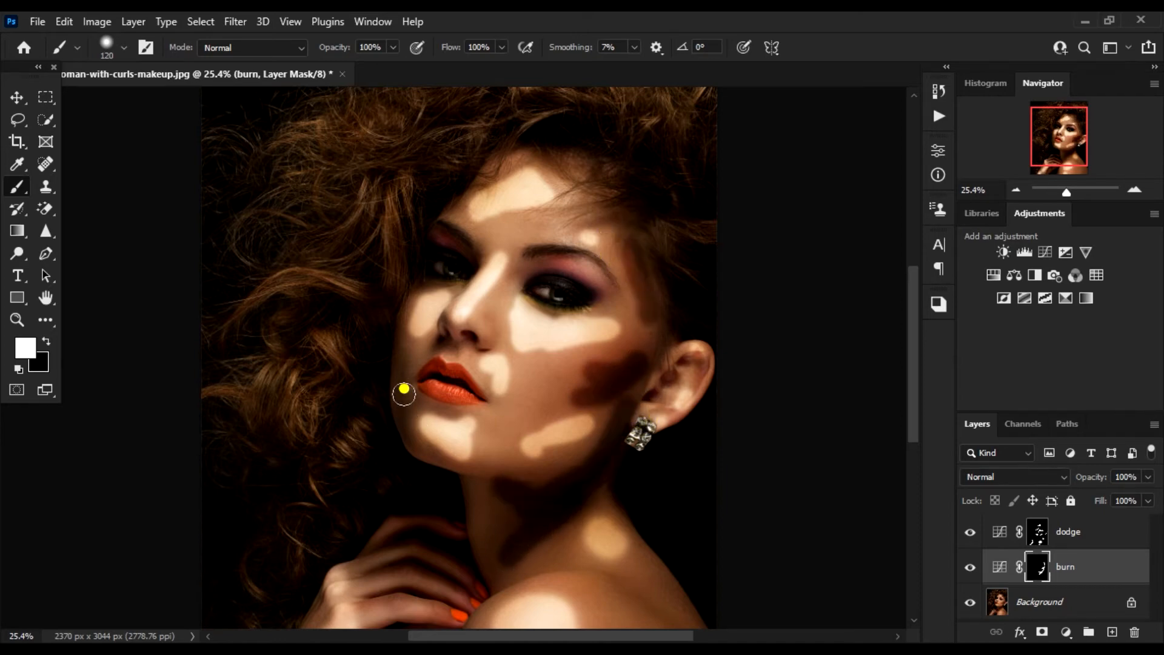
{"action": "left_click_drag", "start_coordinate": [403, 393], "coordinate": [402, 372]}
{"action": "mouse_move", "coordinate": [525, 159]}
{"action": "left_mouse_down"}
{"action": "mouse_move", "coordinate": [566, 184]}
{"action": "mouse_move", "coordinate": [607, 183]}
{"action": "mouse_move", "coordinate": [629, 231]}
{"action": "left_mouse_up"}
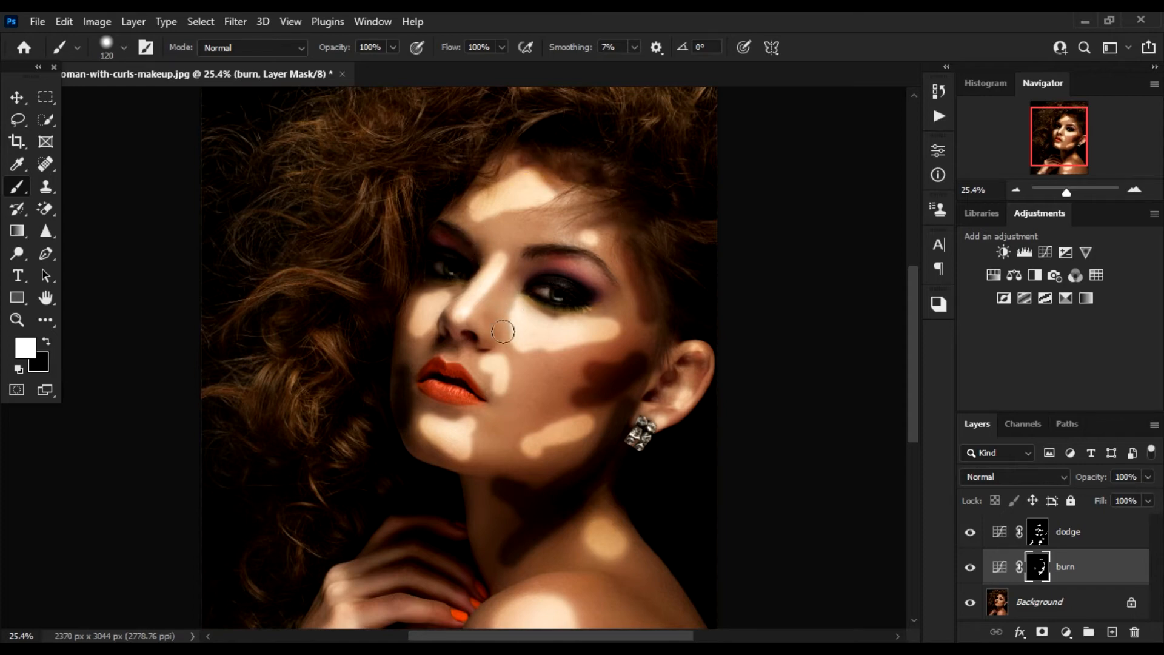
{"action": "mouse_move", "coordinate": [502, 332]}
{"action": "left_mouse_down"}
{"action": "mouse_move", "coordinate": [424, 345]}
{"action": "mouse_move", "coordinate": [403, 303]}
{"action": "left_mouse_up"}
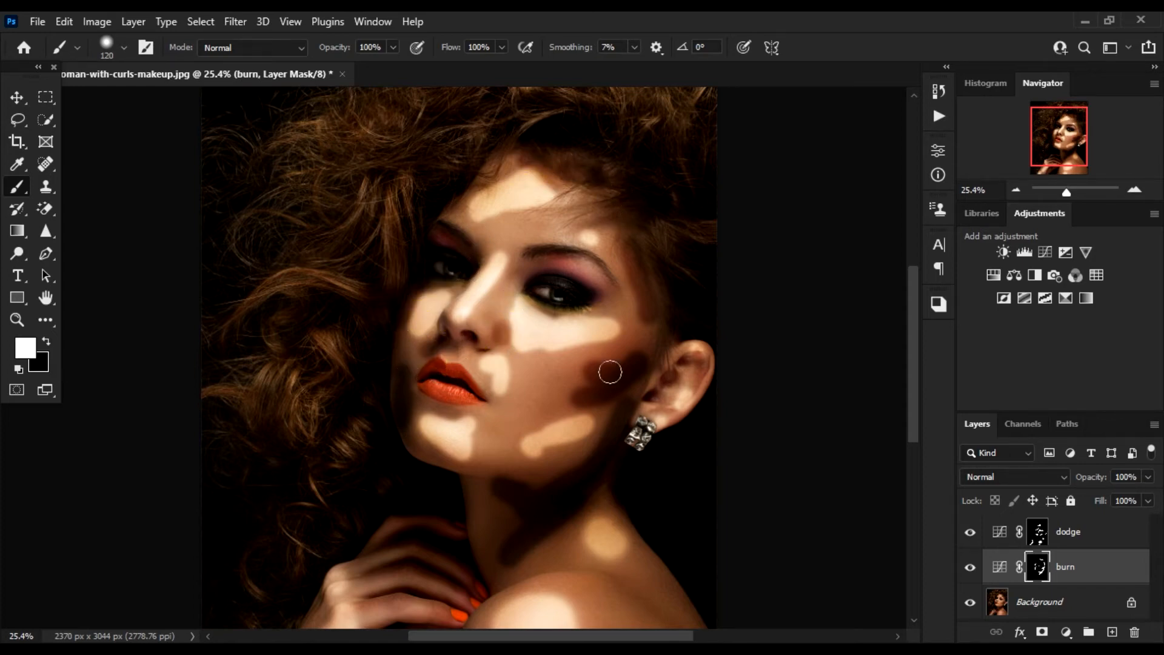
Enlarge the brush to 167 px and paint burn shadows along the shoulder, the outer hand and wrist, redoing the first hand strokes
{"action": "scroll", "coordinate": [634, 481], "scroll_direction": "down", "scroll_amount": 4}
{"action": "mouse_move", "coordinate": [576, 474]}
{"action": "left_mouse_down"}
{"action": "mouse_move", "coordinate": [621, 473]}
{"action": "mouse_move", "coordinate": [669, 526]}
{"action": "mouse_move", "coordinate": [639, 492]}
{"action": "mouse_move", "coordinate": [645, 454]}
{"action": "mouse_move", "coordinate": [704, 539]}
{"action": "mouse_move", "coordinate": [711, 567]}
{"action": "left_mouse_up"}
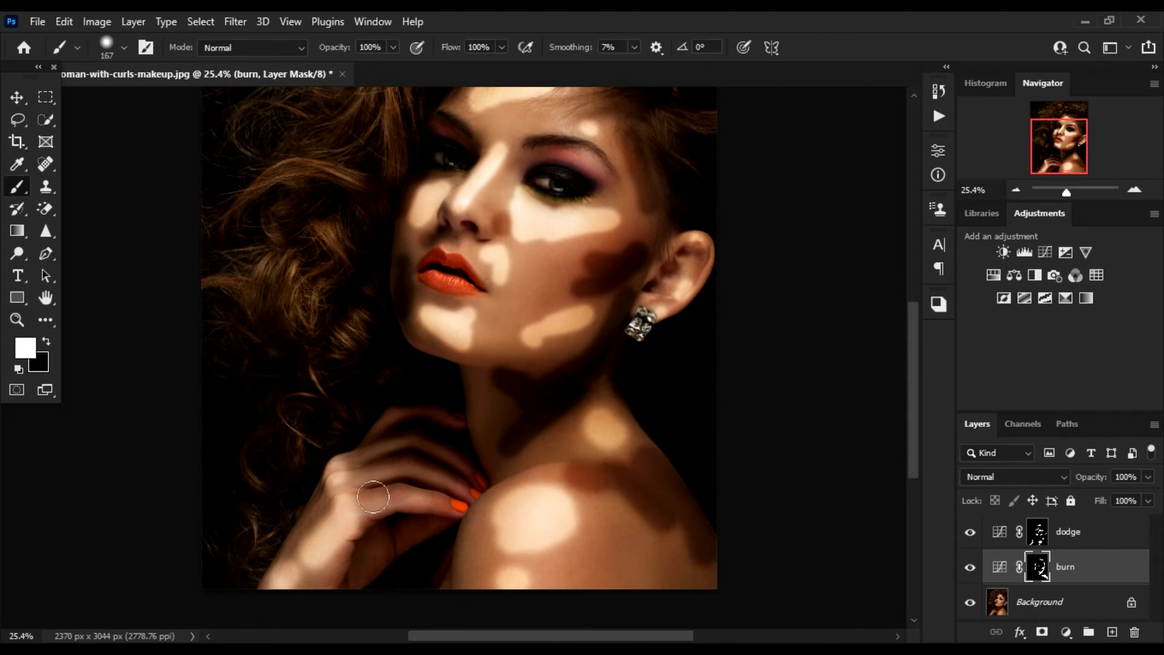
{"action": "mouse_move", "coordinate": [385, 448]}
{"action": "left_mouse_down"}
{"action": "mouse_move", "coordinate": [424, 460]}
{"action": "mouse_move", "coordinate": [429, 486]}
{"action": "mouse_move", "coordinate": [397, 551]}
{"action": "left_mouse_up"}
{"action": "key", "text": "ctrl+z"}
{"action": "mouse_move", "coordinate": [322, 504]}
{"action": "left_mouse_down"}
{"action": "mouse_move", "coordinate": [305, 524]}
{"action": "mouse_move", "coordinate": [317, 573]}
{"action": "mouse_move", "coordinate": [348, 566]}
{"action": "left_mouse_up"}
{"action": "mouse_move", "coordinate": [506, 400]}
{"action": "left_mouse_down"}
{"action": "mouse_move", "coordinate": [502, 411]}
{"action": "mouse_move", "coordinate": [553, 442]}
{"action": "mouse_move", "coordinate": [520, 481]}
{"action": "left_mouse_up"}
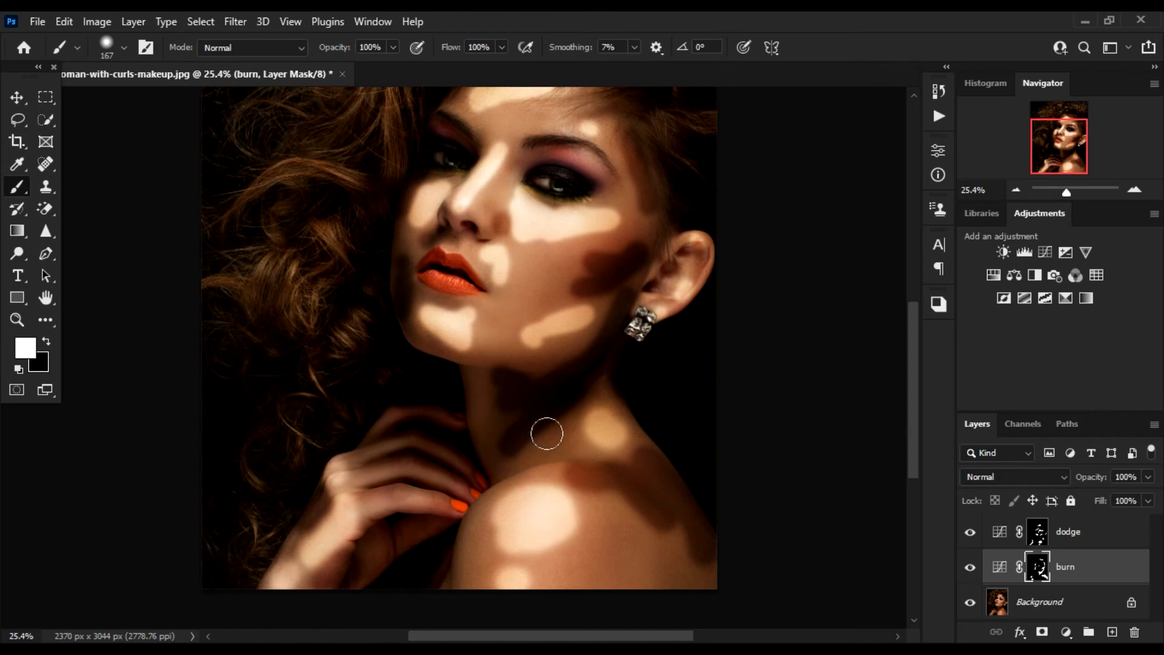
{"action": "scroll", "coordinate": [498, 376], "scroll_direction": "down", "scroll_amount": 2}
{"action": "scroll", "coordinate": [517, 240], "scroll_direction": "down", "scroll_amount": 2}
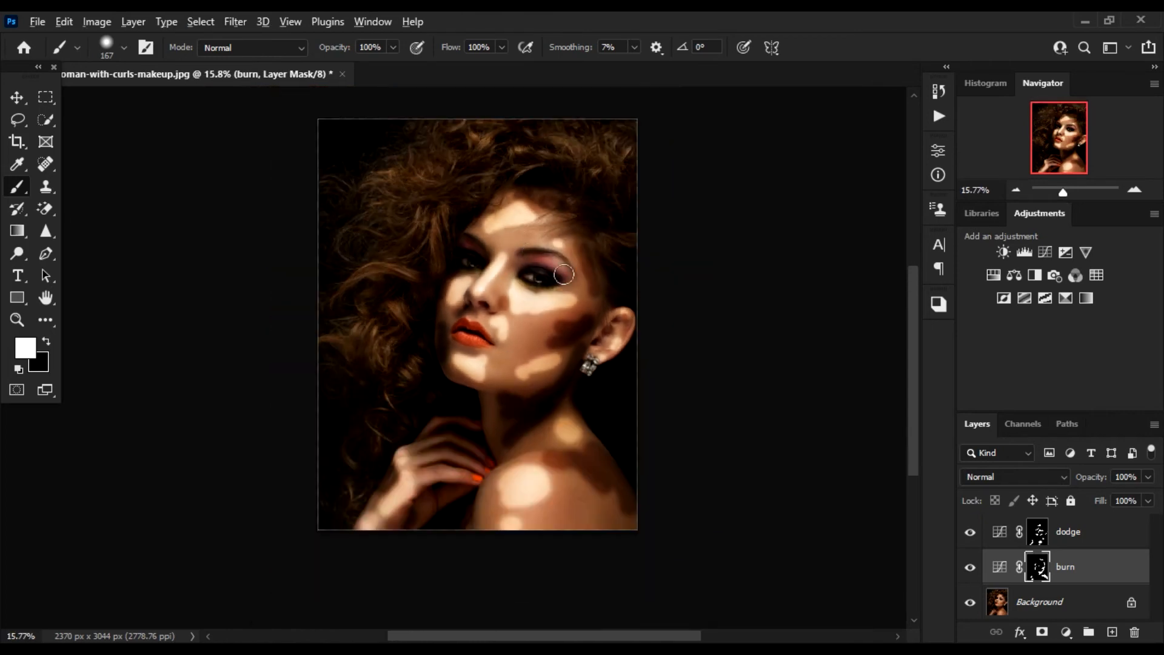
{"action": "scroll", "coordinate": [471, 240], "scroll_direction": "up", "scroll_amount": 1}
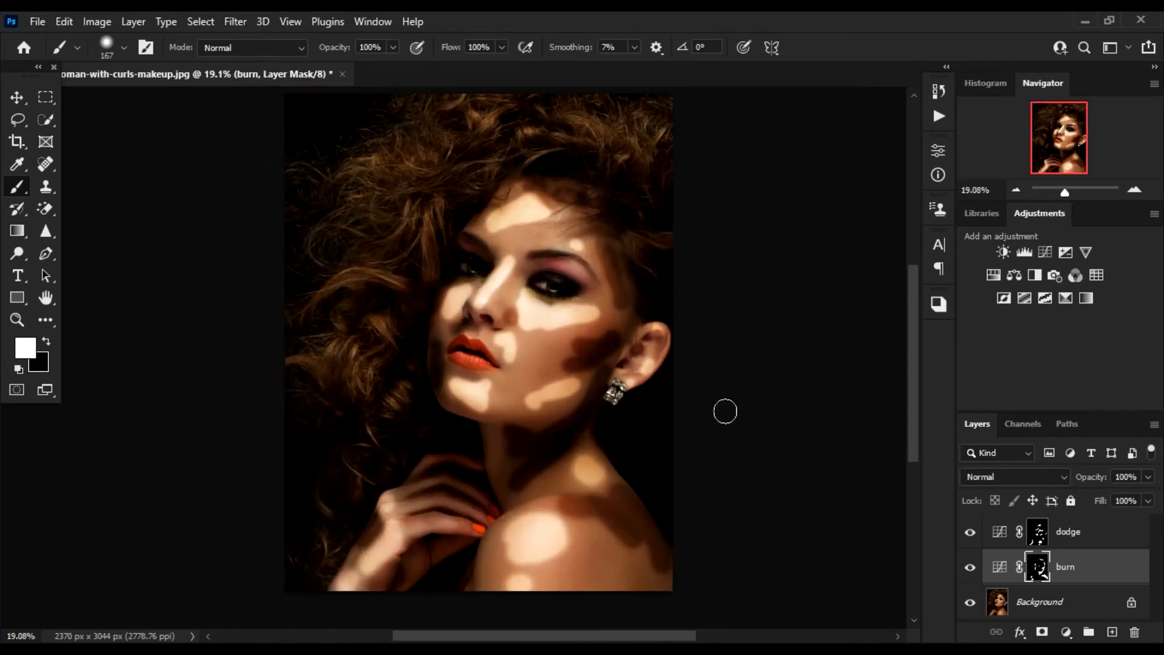
{"action": "left_click", "coordinate": [1000, 569]}
{"action": "left_click", "coordinate": [1037, 567]}
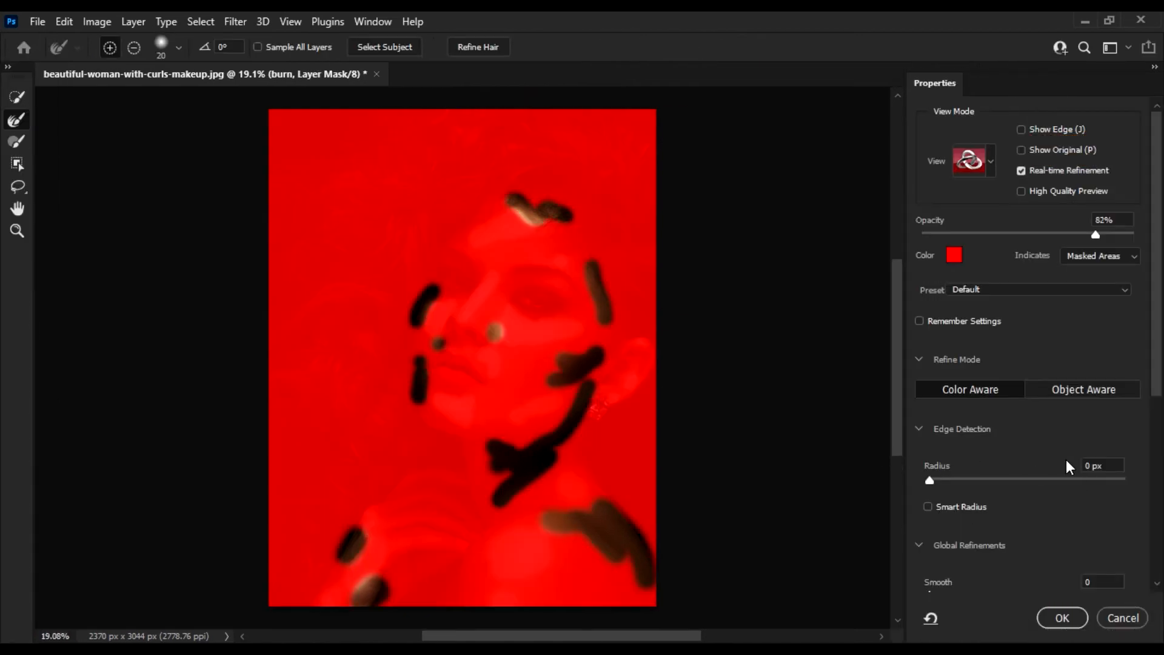
{"action": "left_click", "coordinate": [1129, 616]}
Feather the burn layer's mask by a little over 110 px to blend the painted shadows
{"action": "left_click", "coordinate": [999, 570]}
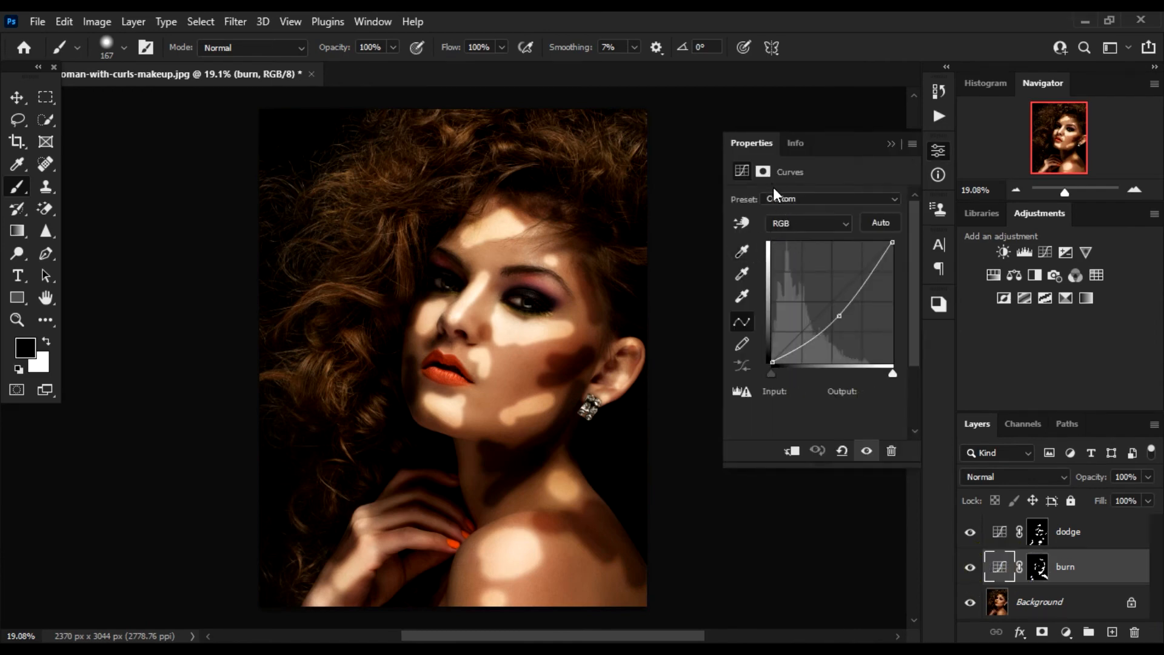
{"action": "left_click", "coordinate": [763, 172]}
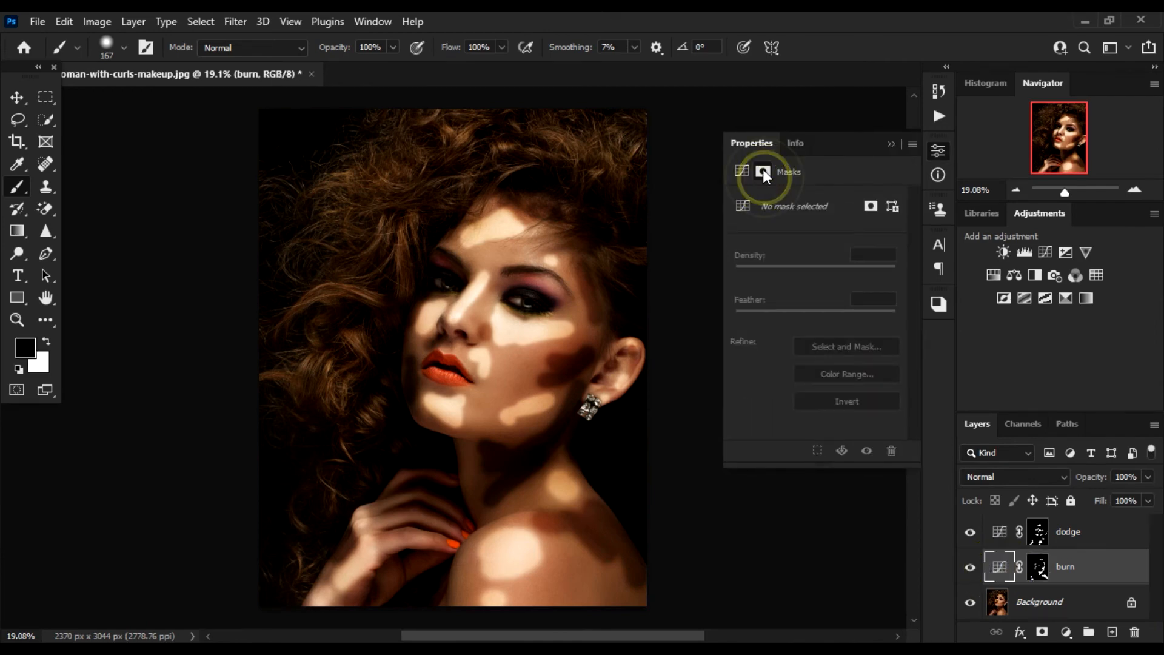
{"action": "left_click", "coordinate": [869, 205]}
{"action": "left_click_drag", "start_coordinate": [741, 313], "coordinate": [845, 310]}
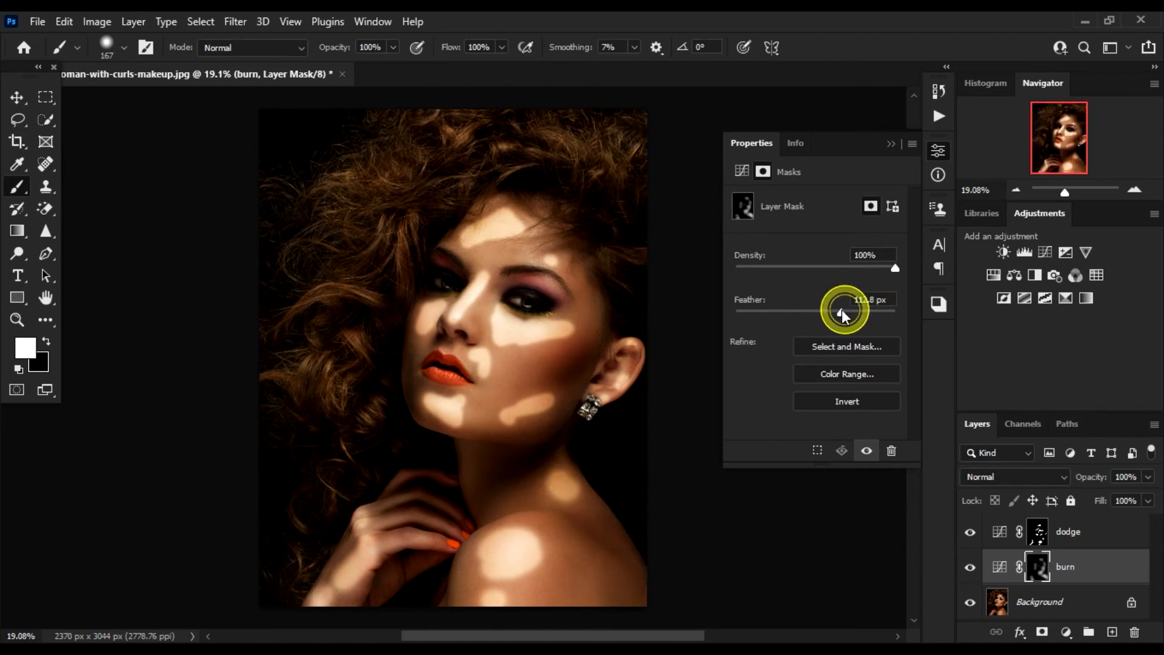
{"action": "left_click", "coordinate": [890, 144]}
Feather the dodge layer's mask by 89.1 px to blend the painted highlights
{"action": "double_click", "coordinate": [998, 531]}
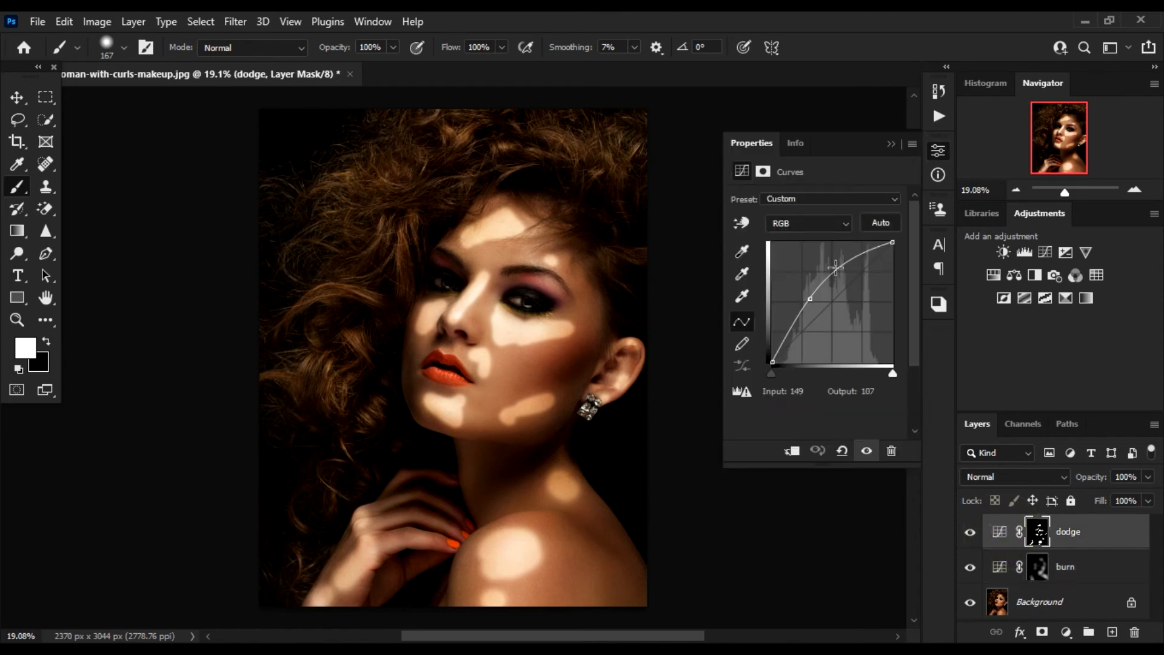
{"action": "left_click", "coordinate": [761, 172]}
{"action": "mouse_move", "coordinate": [751, 311]}
{"action": "left_mouse_down"}
{"action": "mouse_move", "coordinate": [850, 311]}
{"action": "mouse_move", "coordinate": [835, 309]}
{"action": "left_mouse_up"}
{"action": "left_click", "coordinate": [891, 145]}
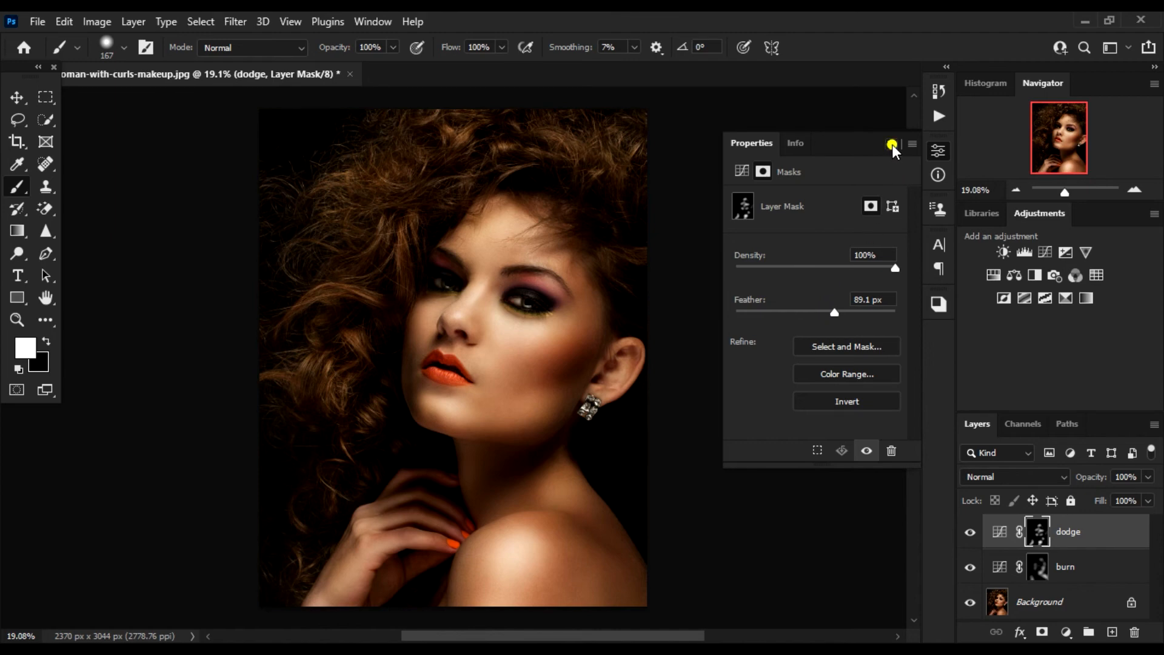
Group the dodge and burn layers together
{"action": "left_click", "coordinate": [1083, 573], "text": "shift"}
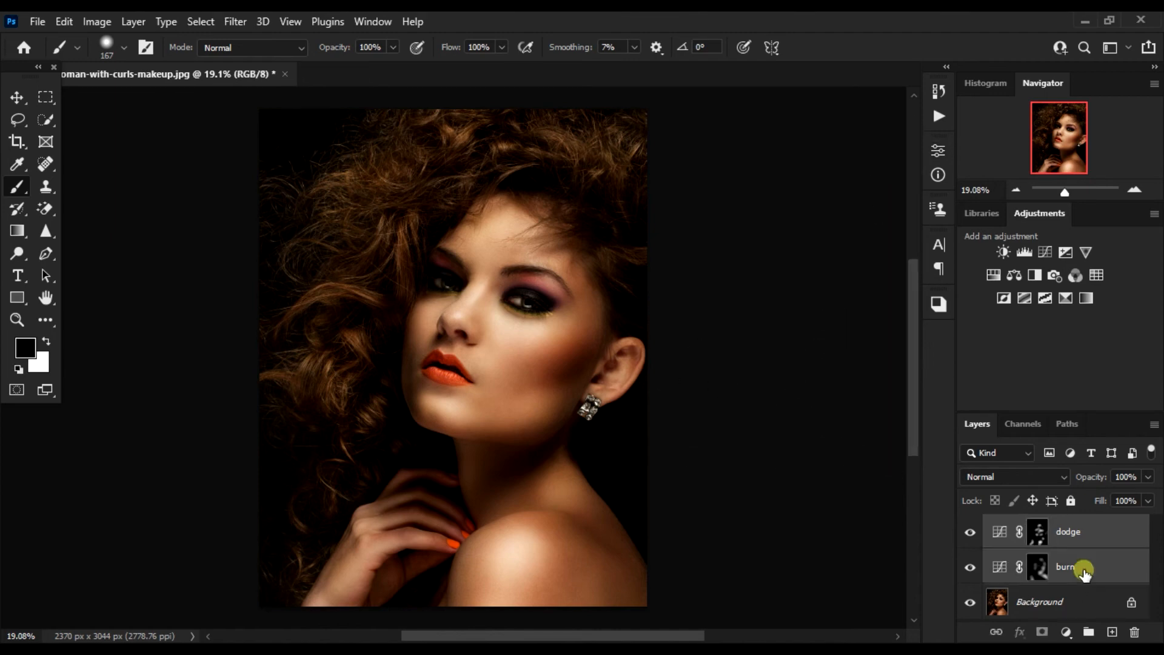
{"action": "key", "text": "ctrl+g"}
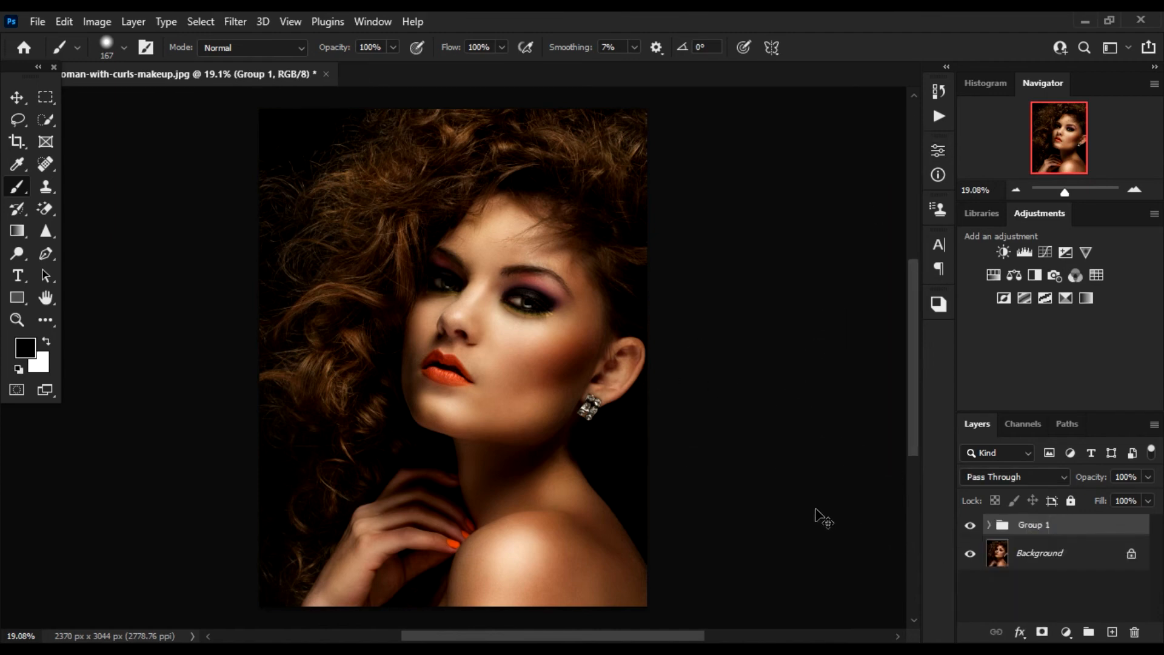
{"action": "left_click", "coordinate": [790, 442]}
{"action": "left_click", "coordinate": [563, 274]}
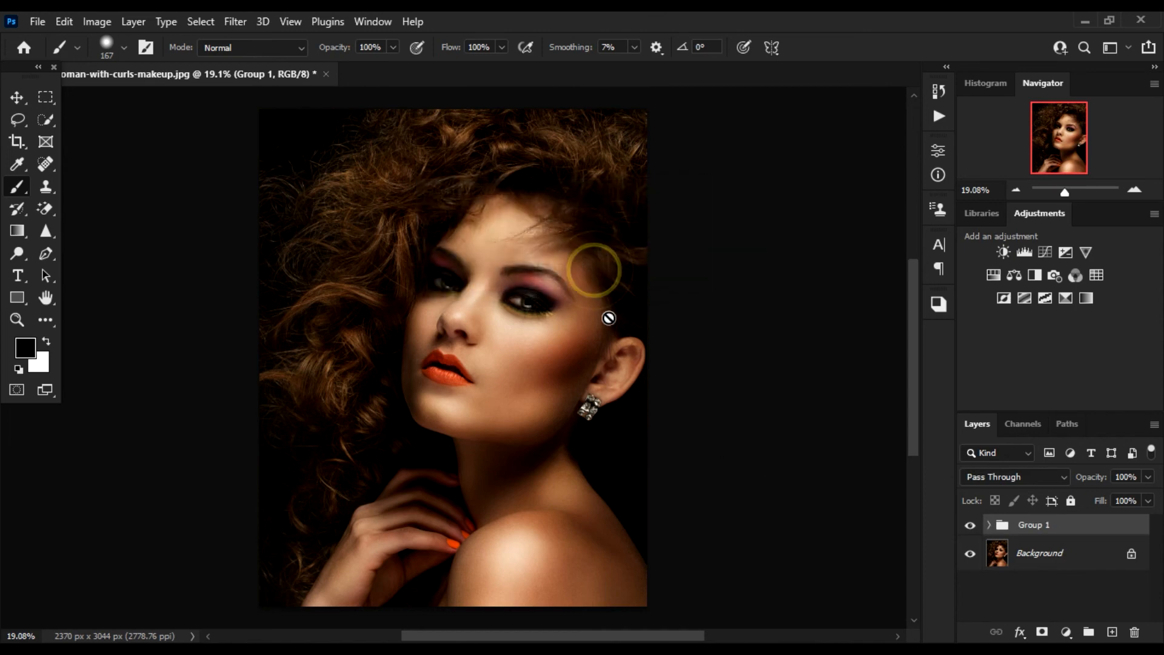
Switch to the Move tool and toggle the dodge and burn group's visibility repeatedly to compare the portrait before and after
{"action": "left_click", "coordinate": [17, 97]}
{"action": "scroll", "coordinate": [539, 309], "scroll_direction": "up", "scroll_amount": 1}
{"action": "left_click", "coordinate": [787, 329]}
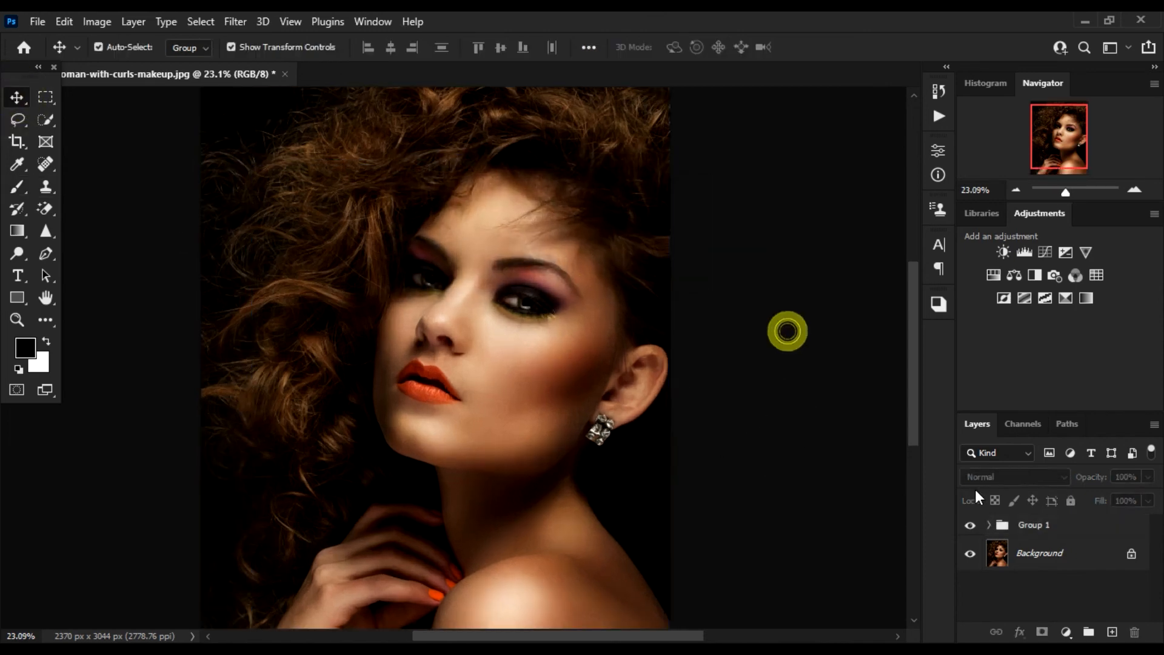
{"action": "left_click", "coordinate": [969, 526]}
{"action": "left_click", "coordinate": [970, 526]}
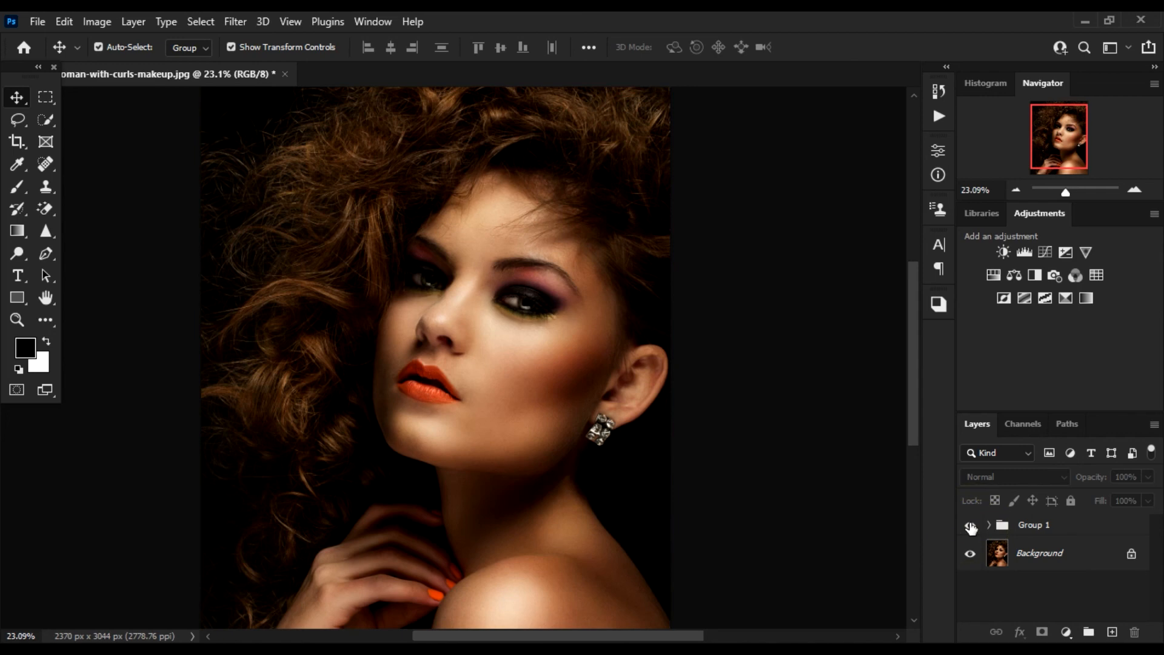
{"action": "left_click", "coordinate": [970, 525]}
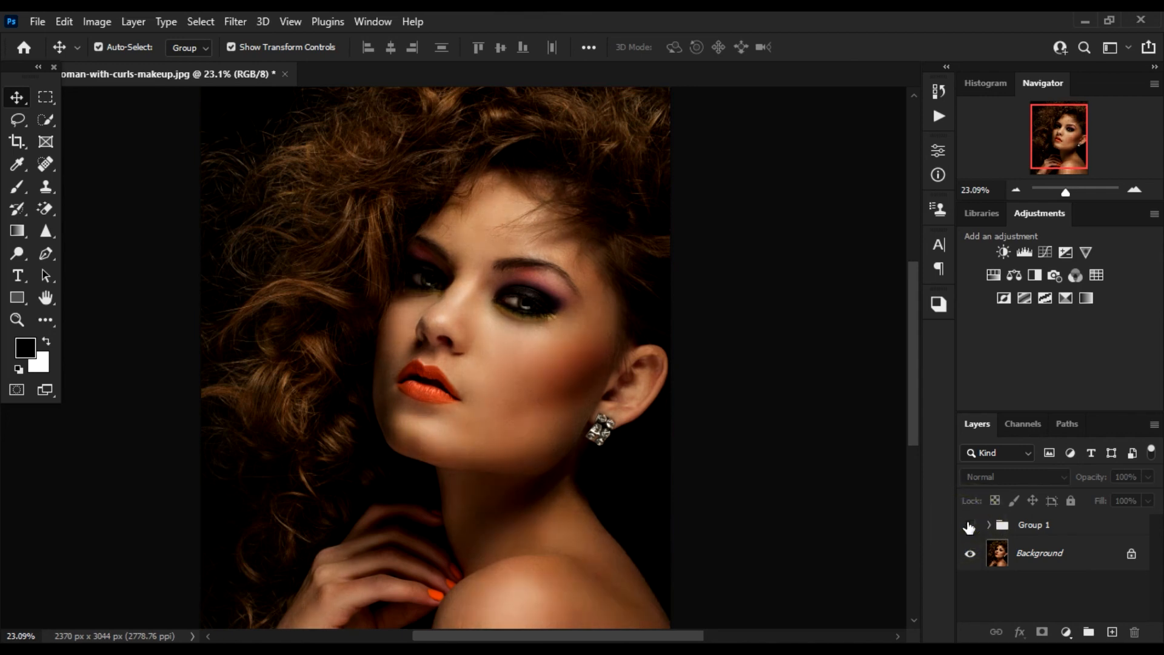
{"action": "left_click", "coordinate": [969, 525]}
{"action": "scroll", "coordinate": [548, 206], "scroll_direction": "down", "scroll_amount": 1}
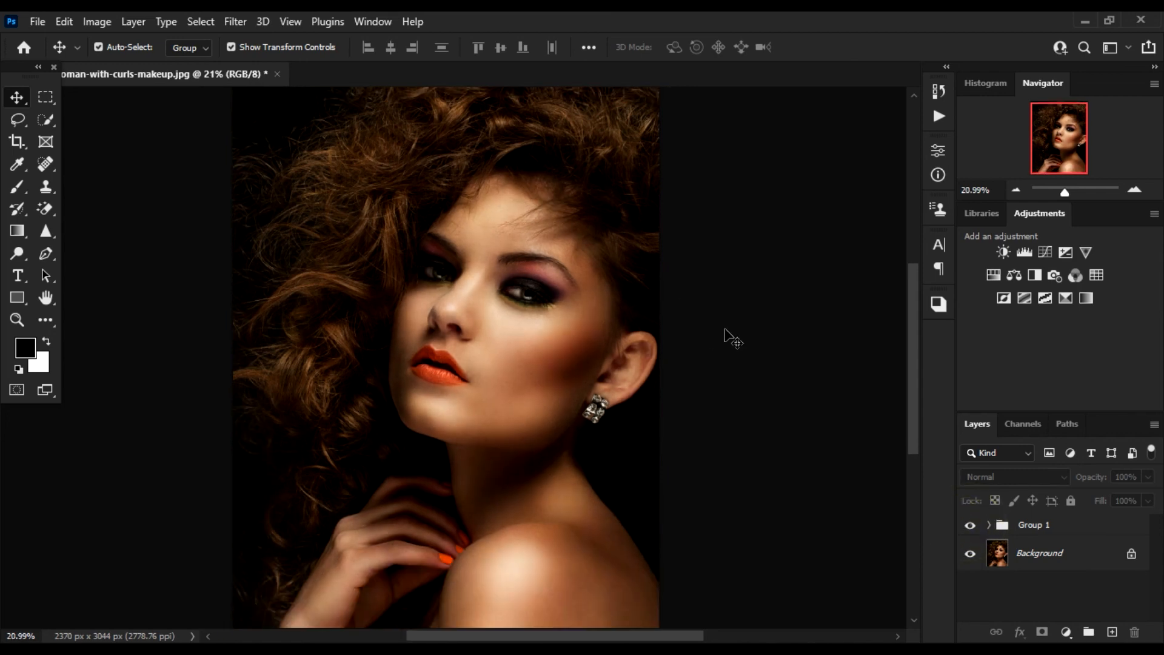
{"action": "left_click", "coordinate": [968, 526]}
{"action": "left_click", "coordinate": [969, 526]}
{"action": "scroll", "coordinate": [606, 356], "scroll_direction": "down", "scroll_amount": 2}
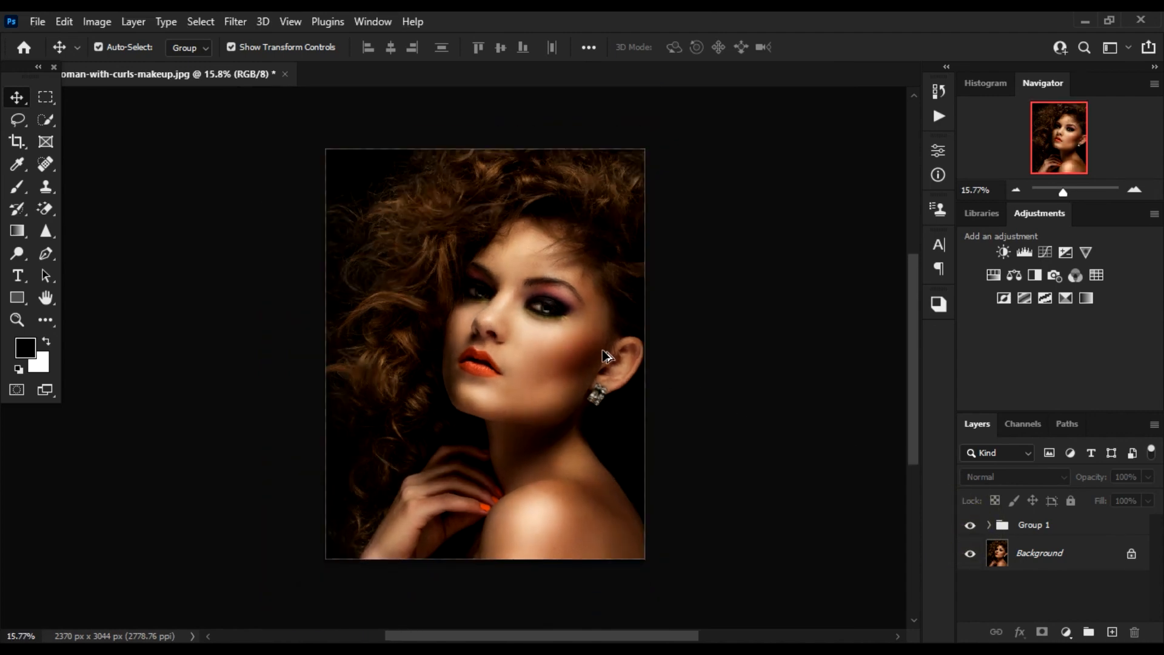
{"action": "scroll", "coordinate": [606, 356], "scroll_direction": "up", "scroll_amount": 1}
{"action": "left_click", "coordinate": [970, 527]}
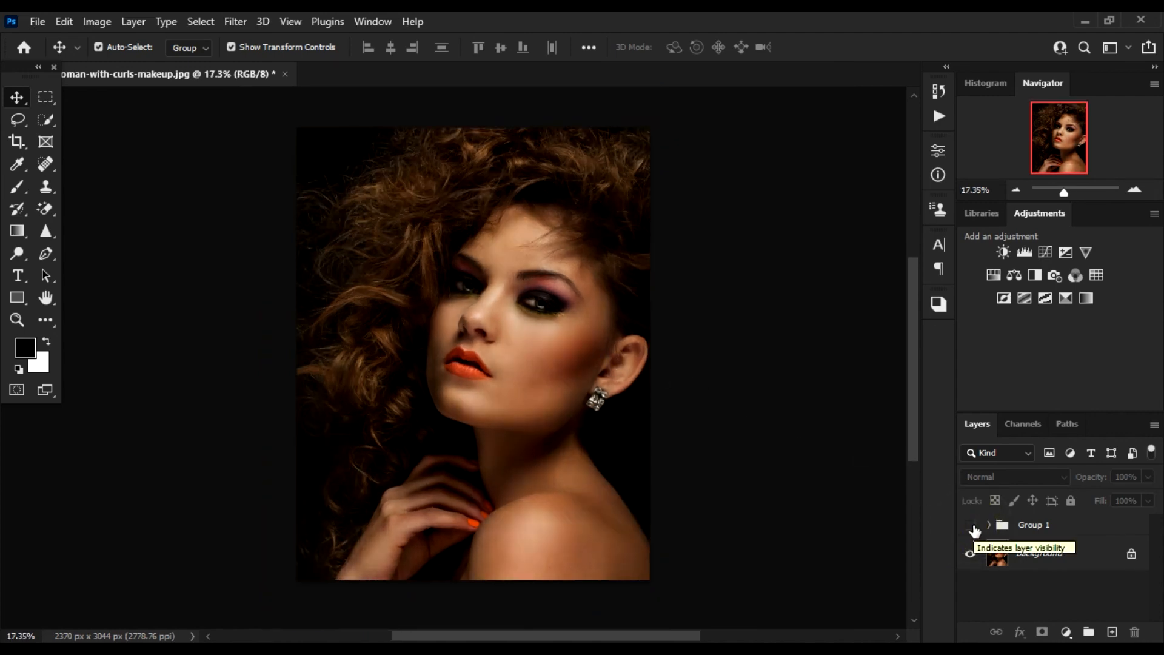
{"action": "left_click", "coordinate": [970, 526]}
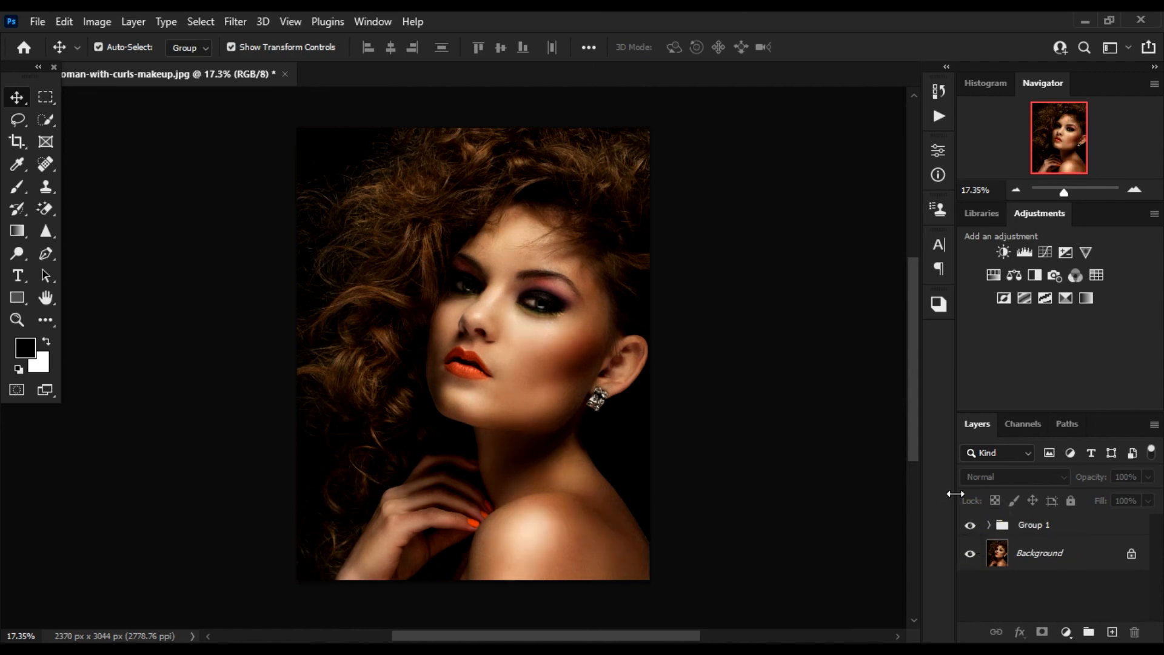